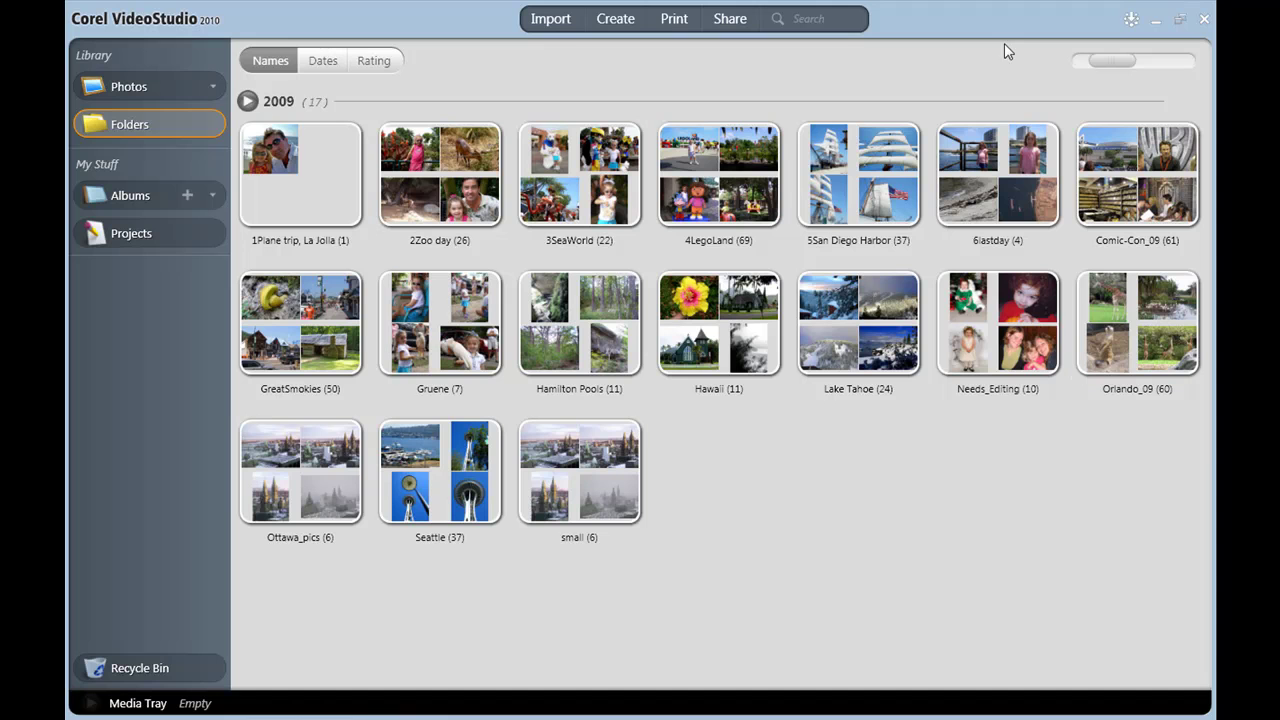
Open the Needs_Editing folder and add a new tag named 'Jacqueline'
mouse_move(984, 336)
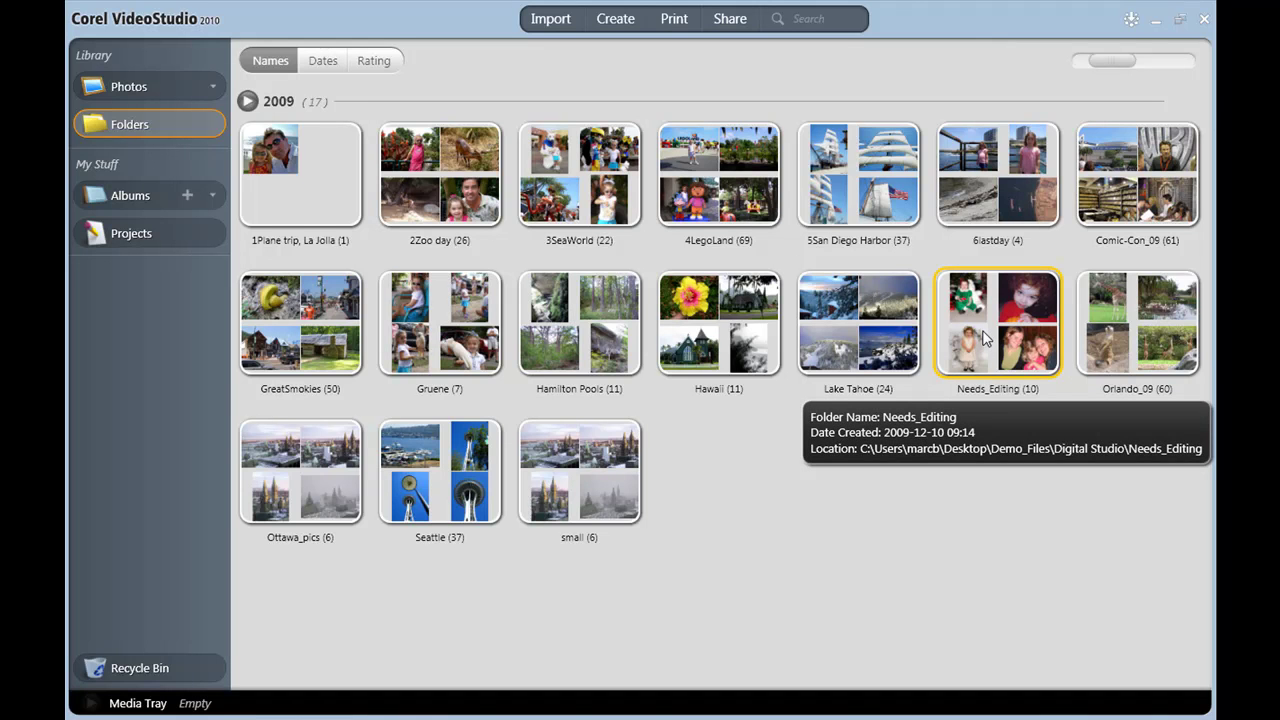
double_click(984, 336)
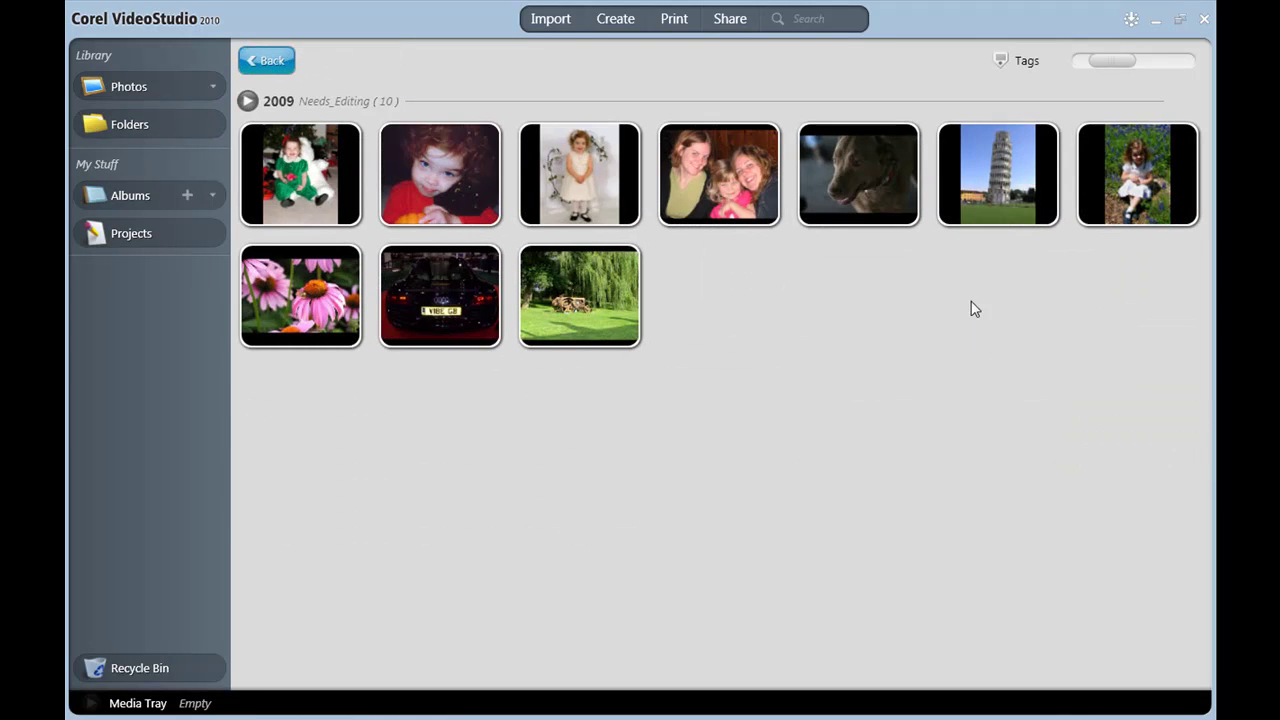
left_click(1000, 62)
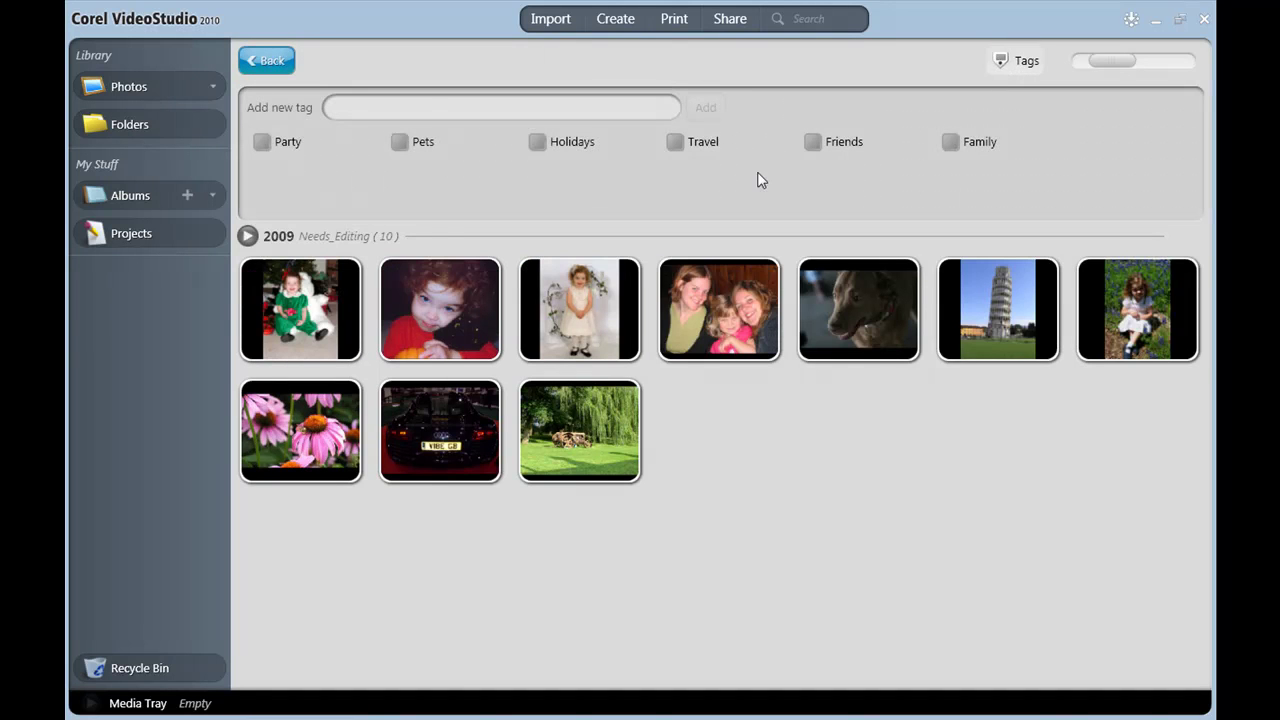
left_click(432, 104)
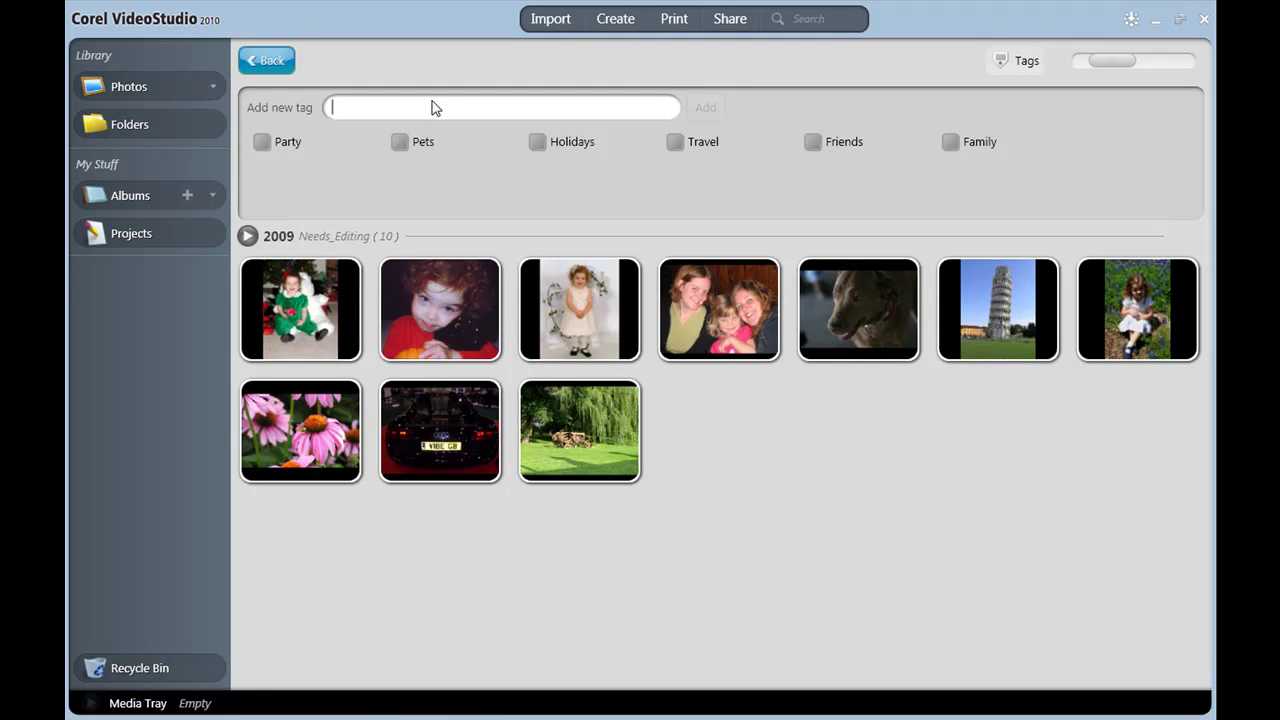
type("Jacqueline")
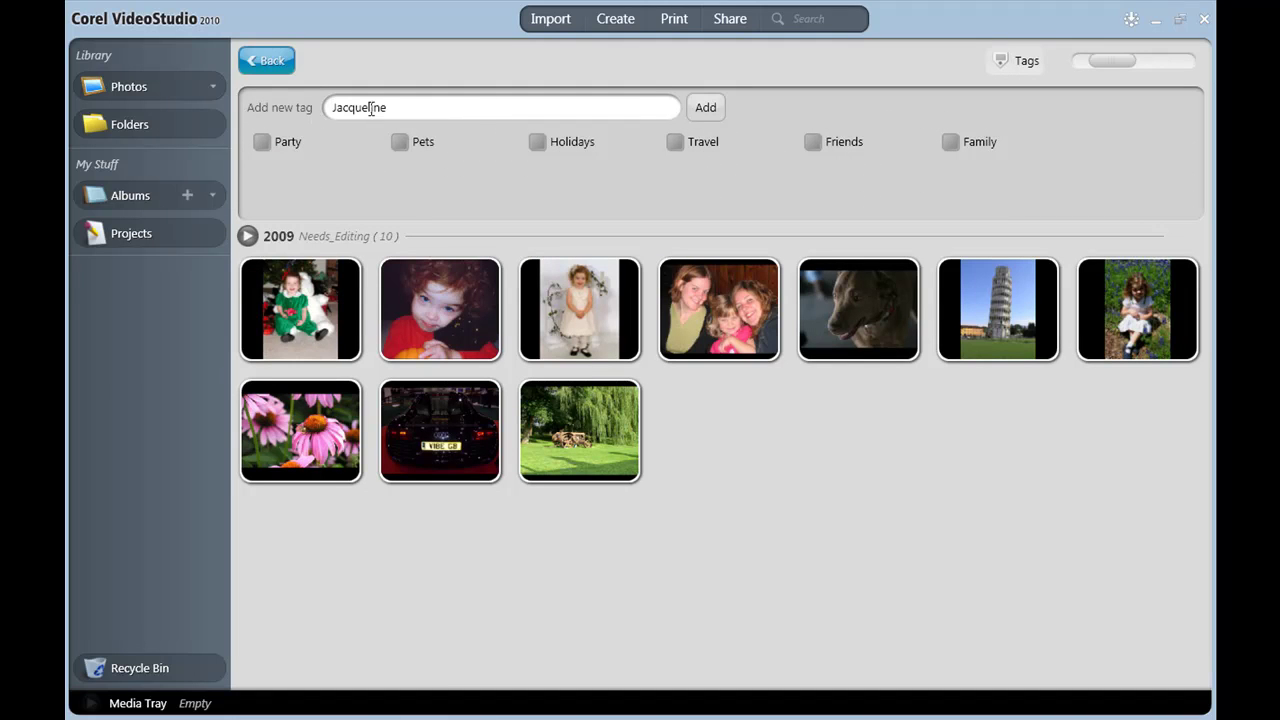
left_click(700, 108)
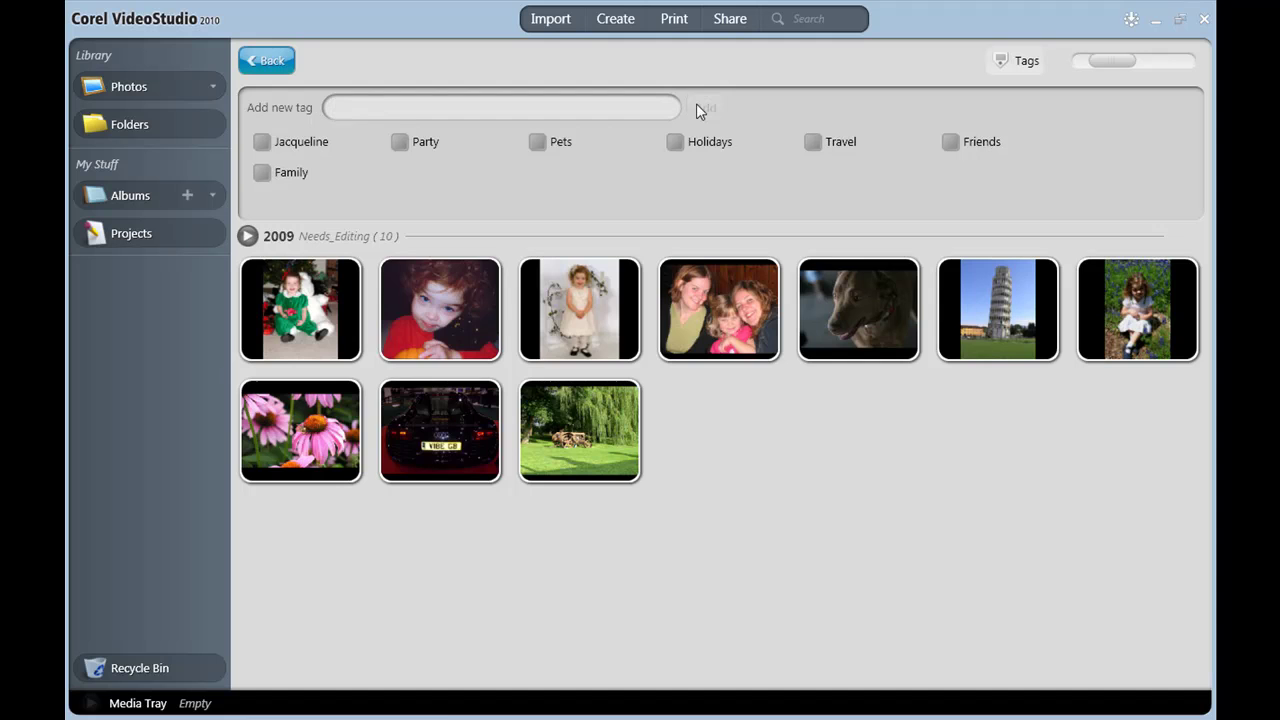
Tag the four photos of the little girl, including the red-eye and flowers shots, with Jacqueline
left_click(322, 314)
left_click(420, 318, "ctrl")
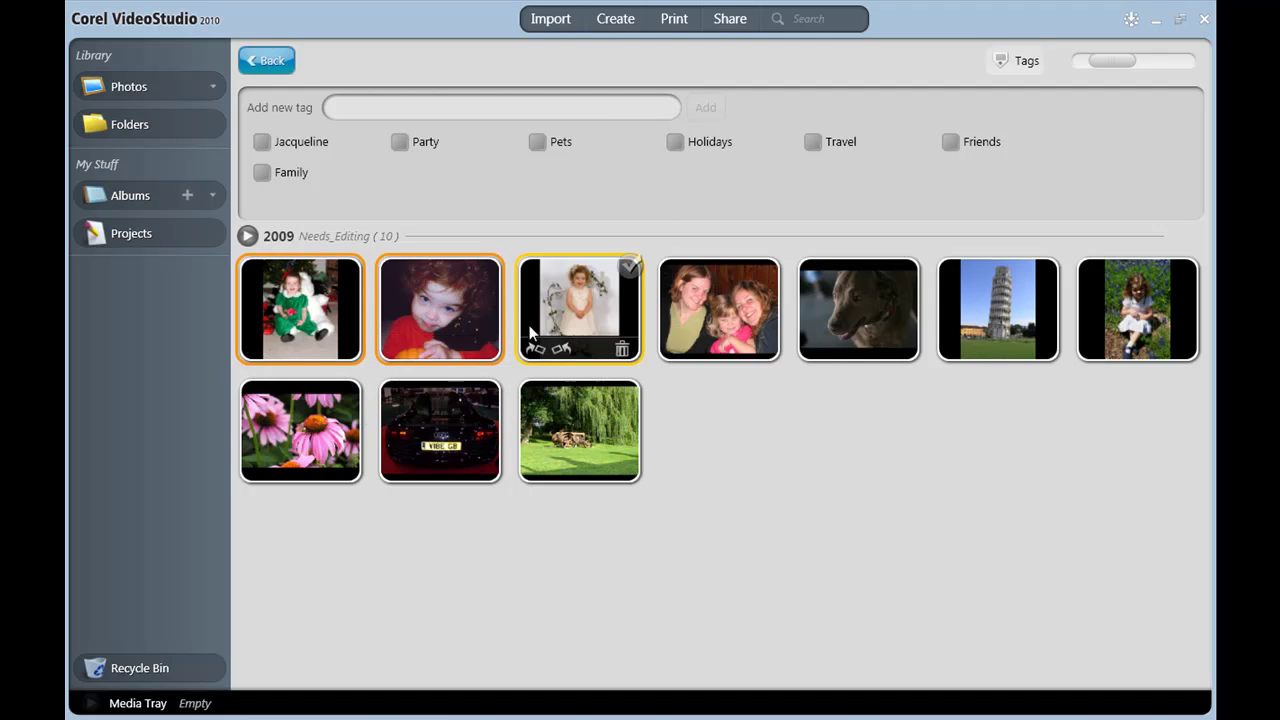
left_click(553, 322, "ctrl")
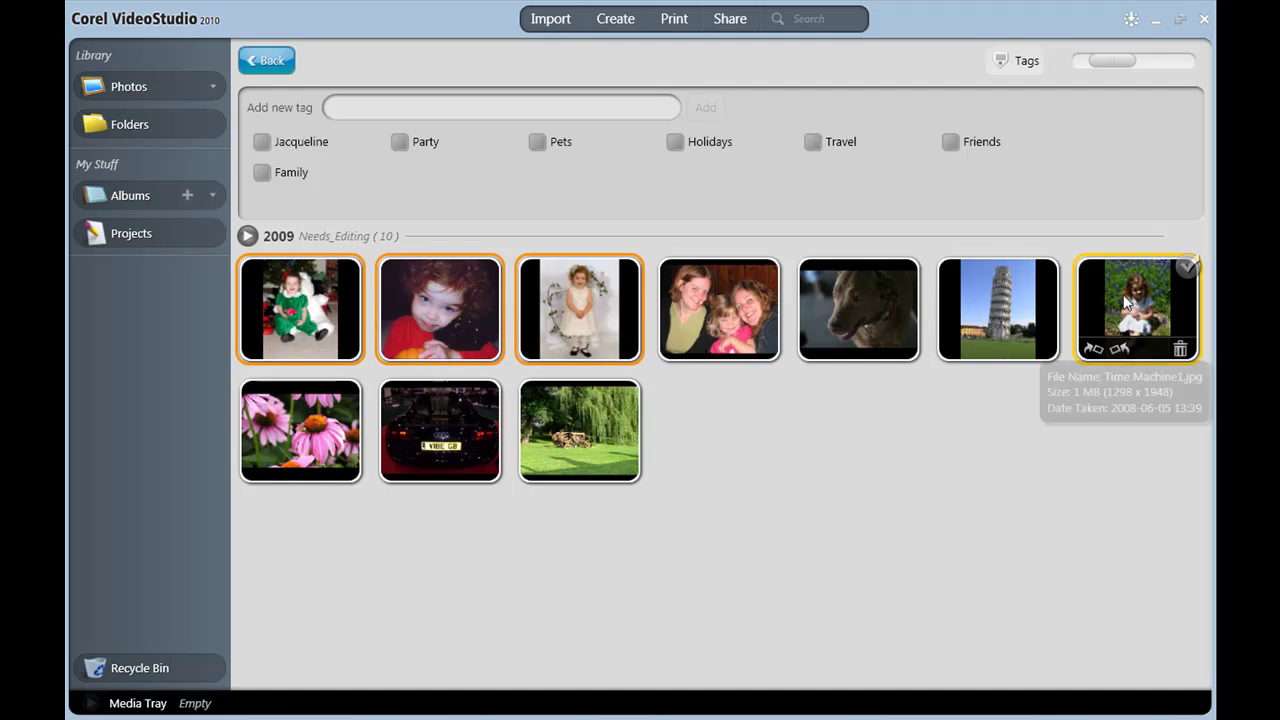
left_click(1095, 338, "ctrl")
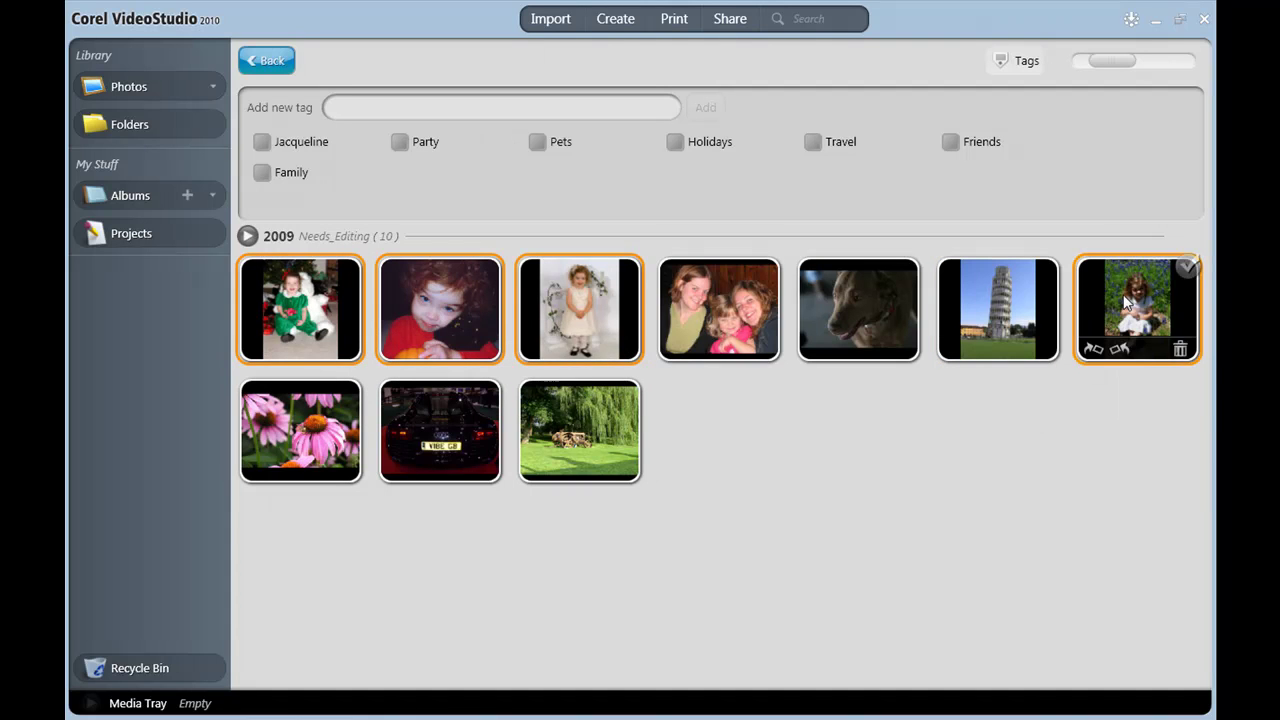
left_click(264, 143)
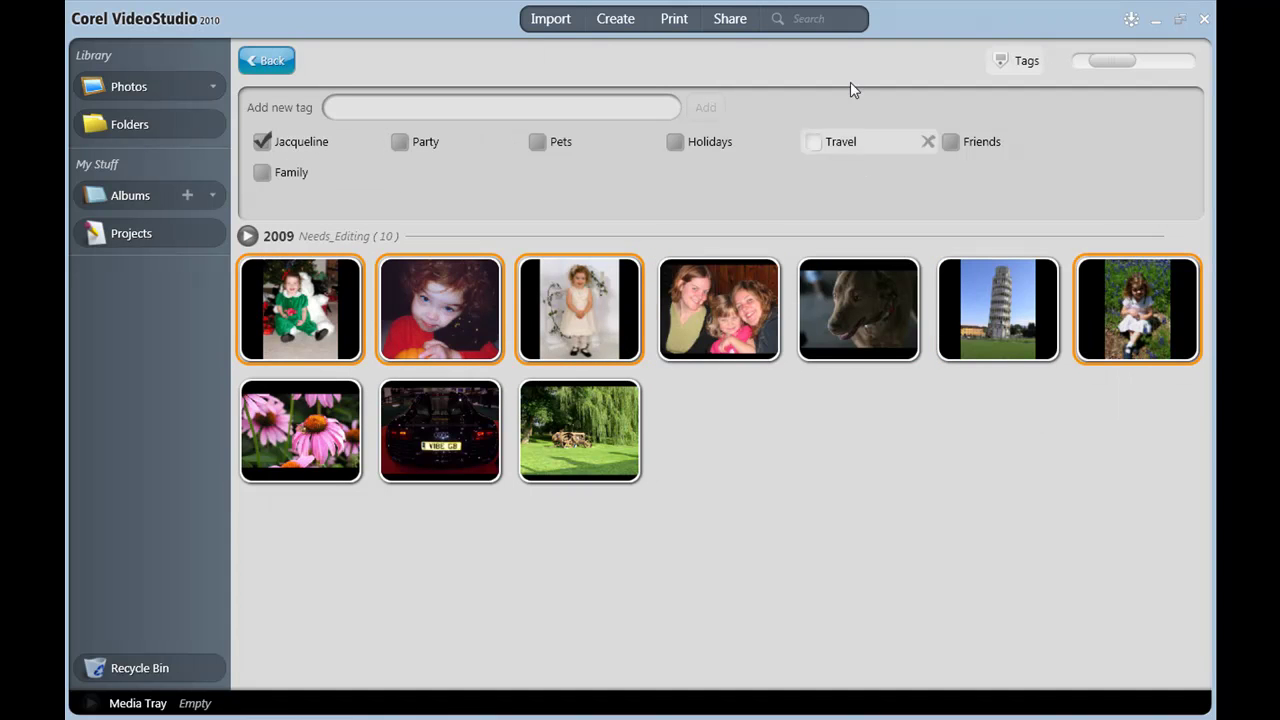
Search the library for 'Jacqueline', then show the Needs Editing album and select the red-eye photo
left_click(805, 18)
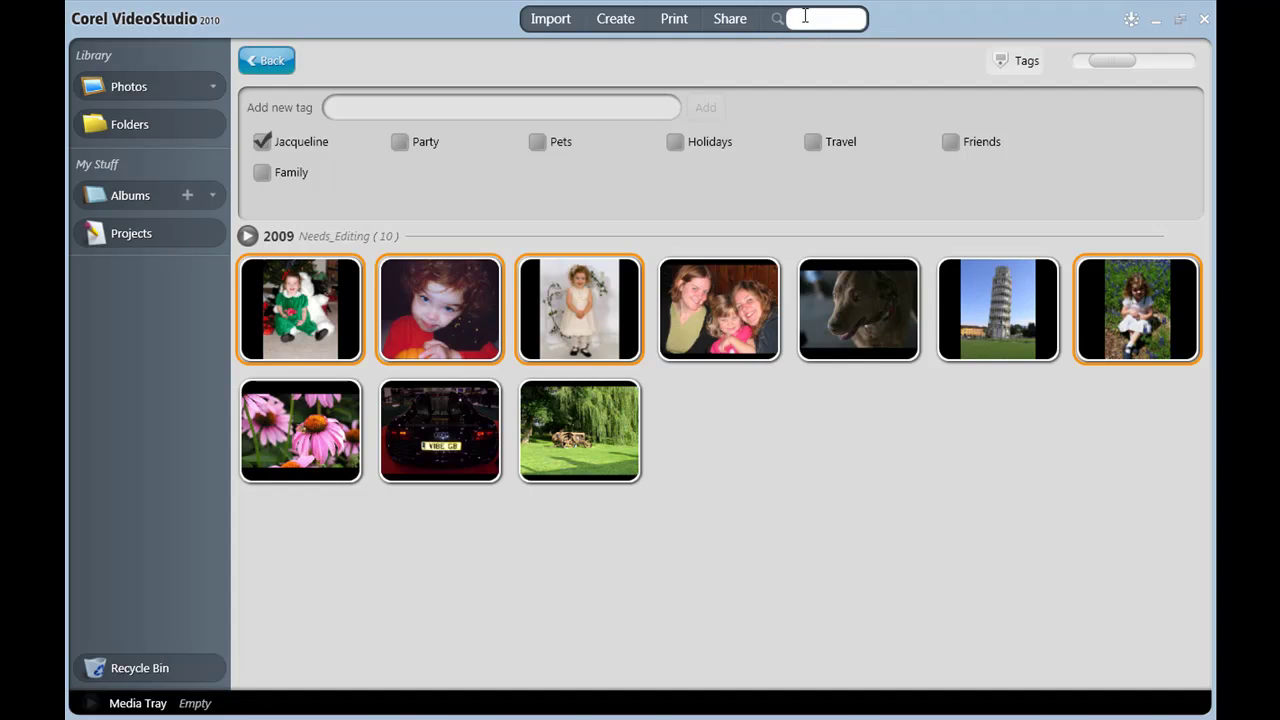
type("Jacqueline")
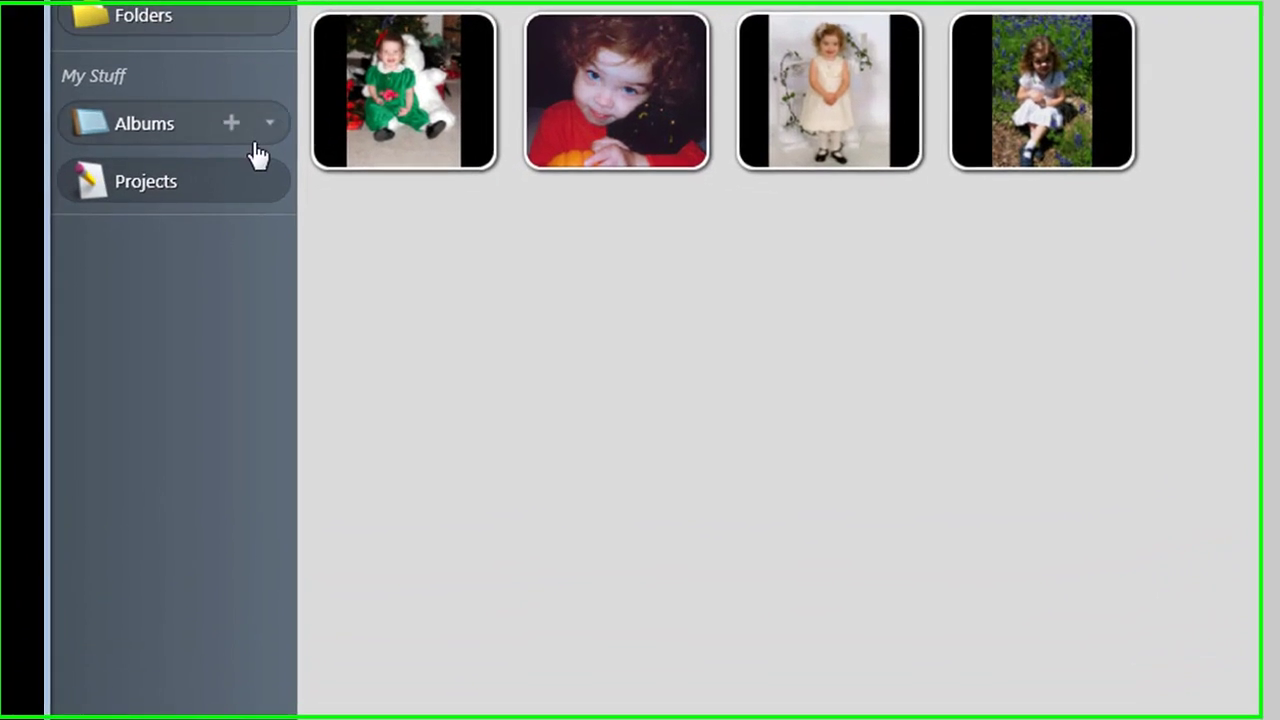
left_click(273, 120)
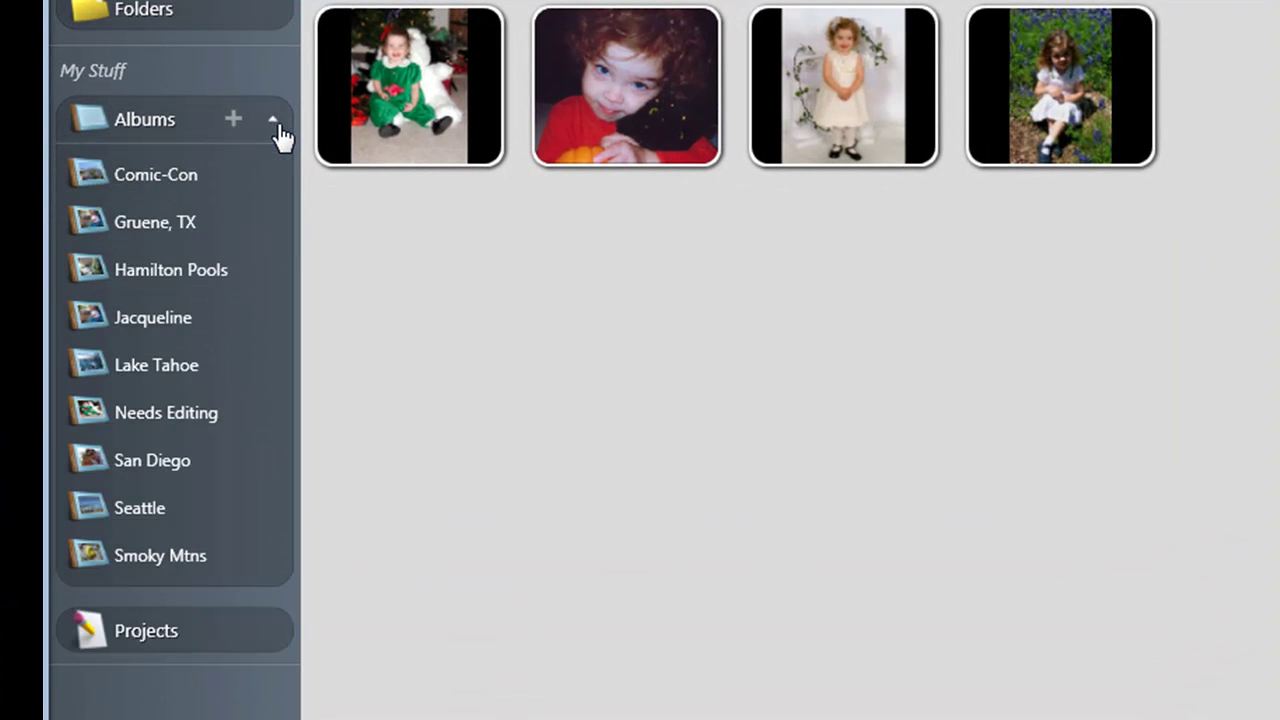
left_click(183, 432)
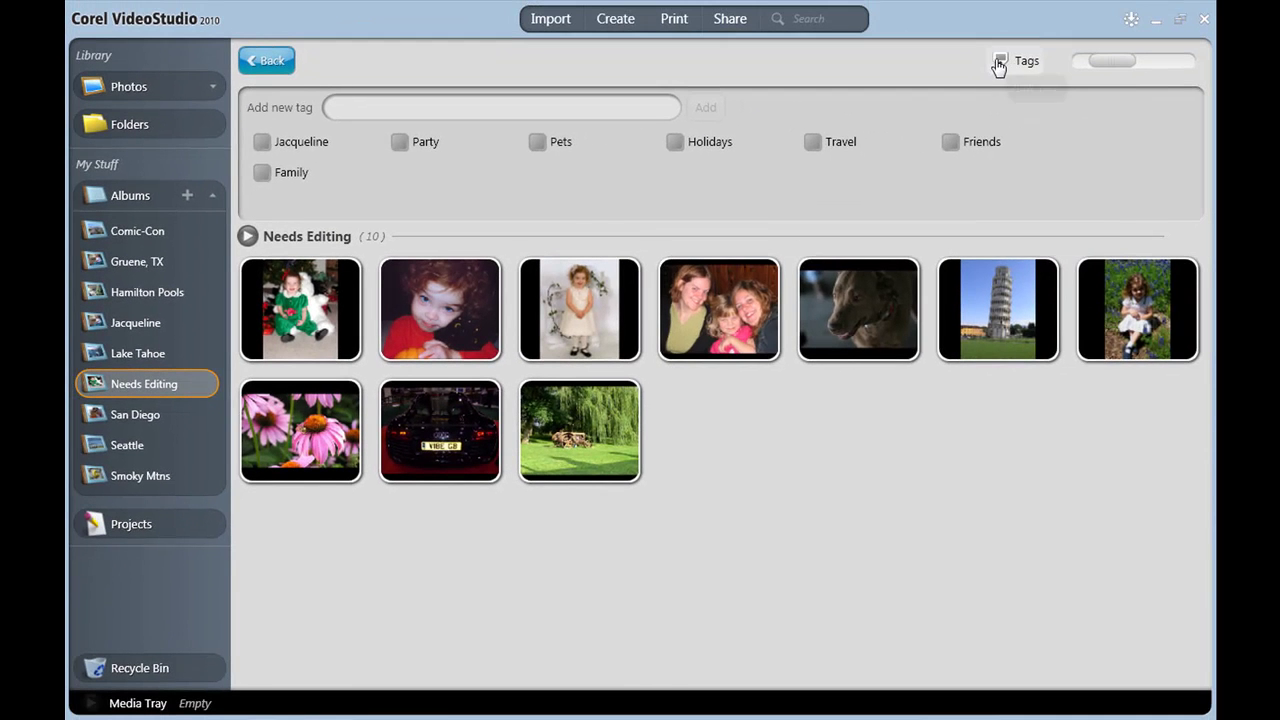
left_click(1001, 60)
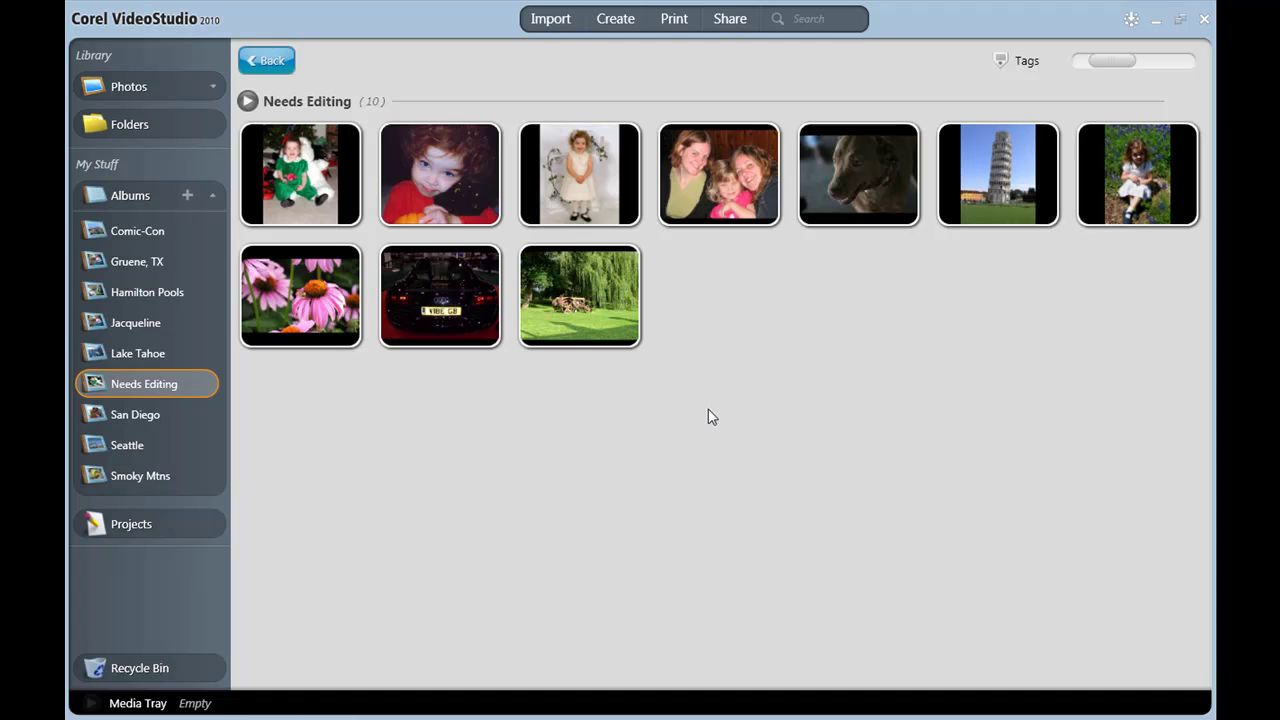
mouse_move(295, 190)
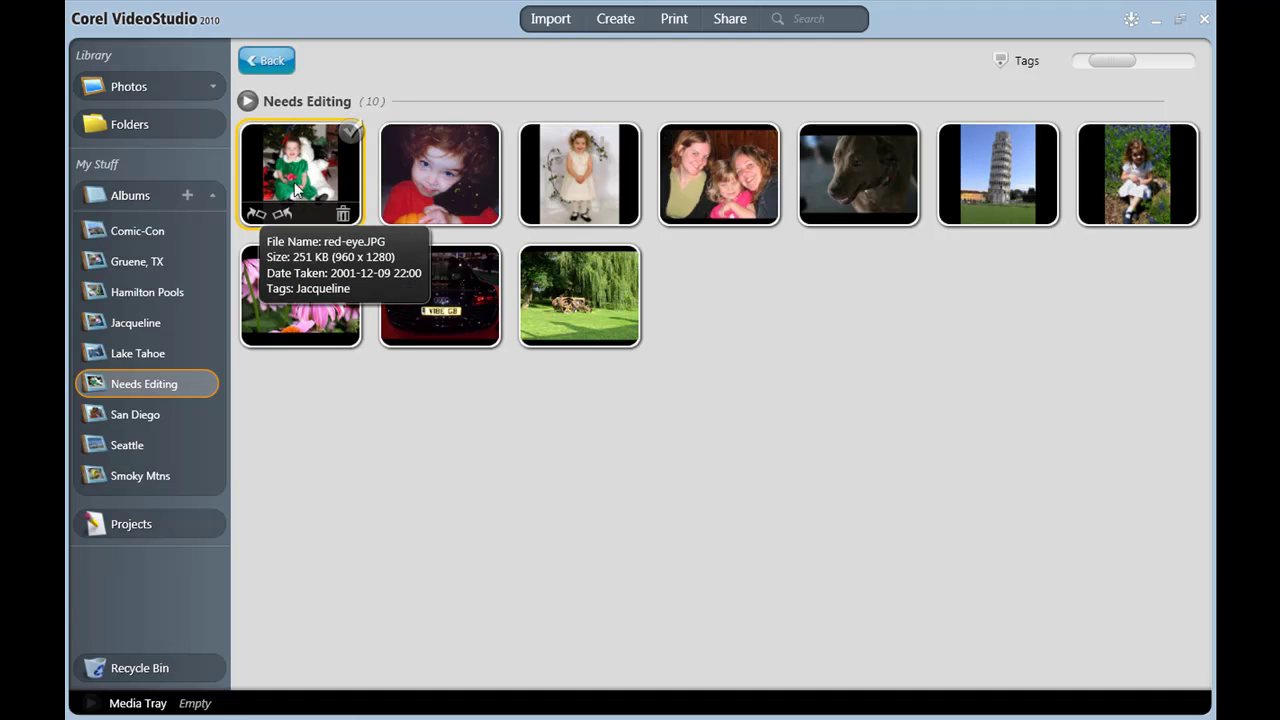
left_click(297, 183)
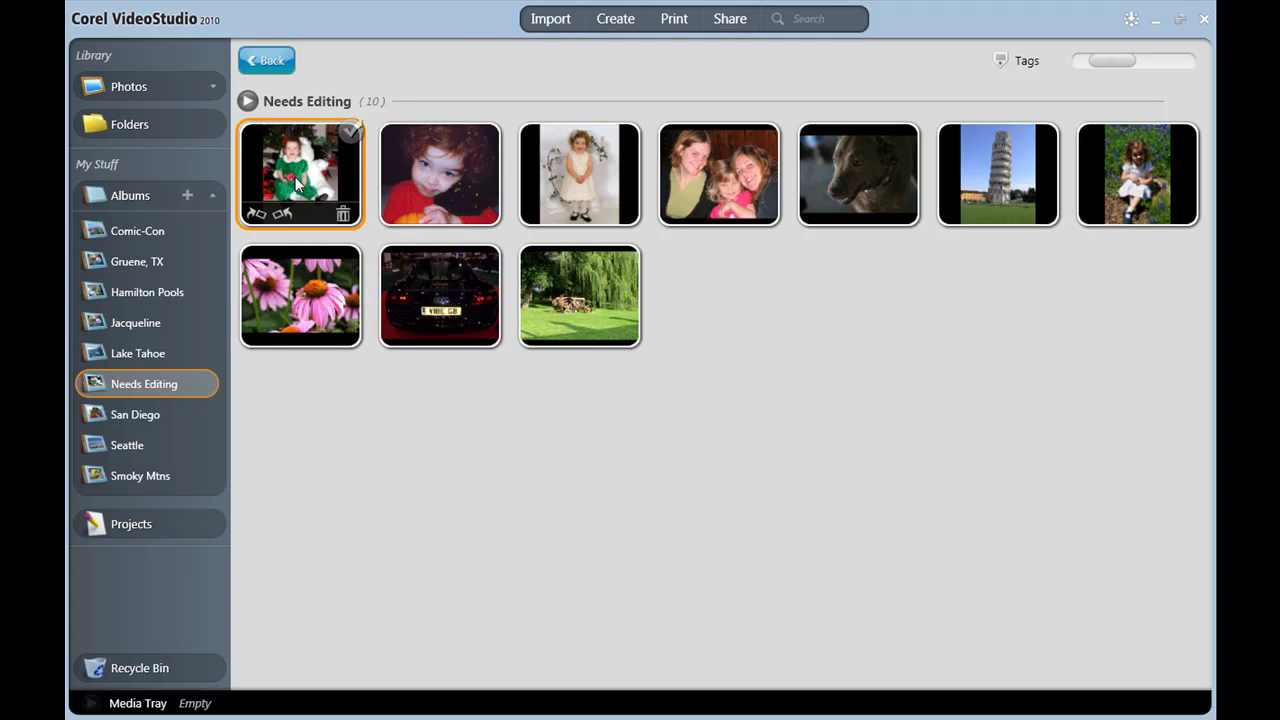
Open red-eye.JPG full-size in Express Edit
double_click(297, 183)
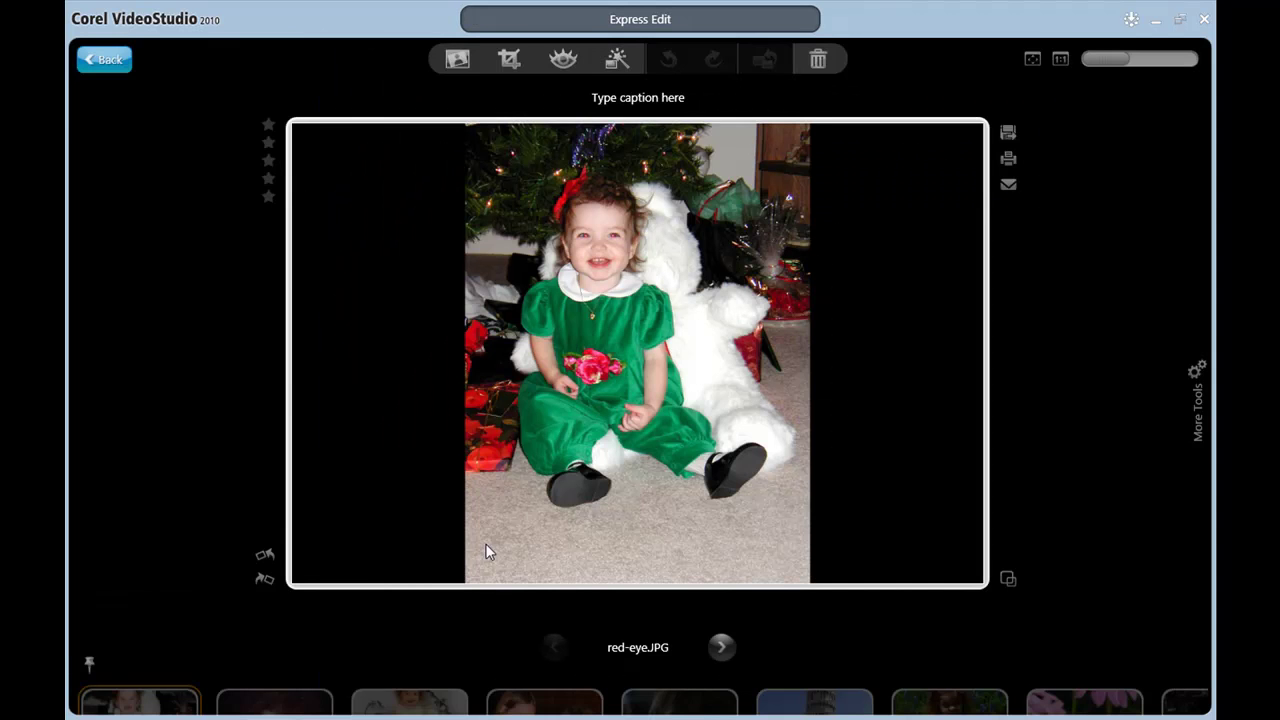
mouse_move(414, 686)
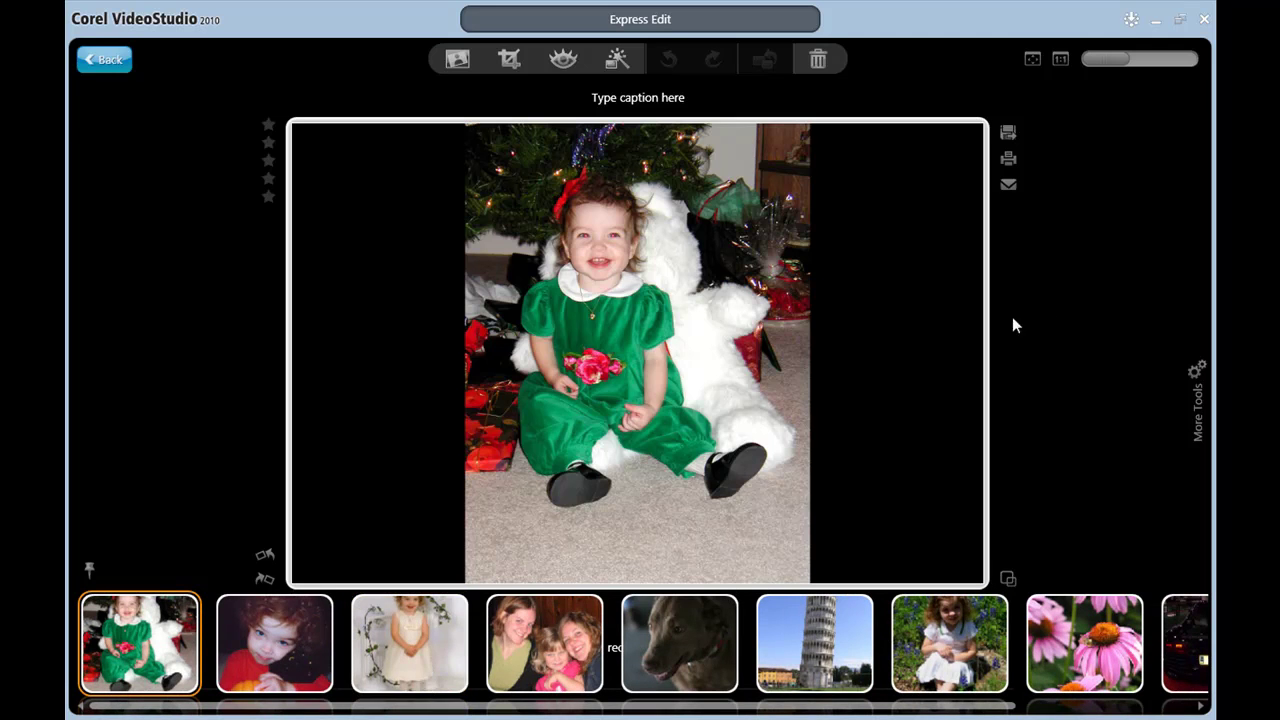
mouse_move(1186, 378)
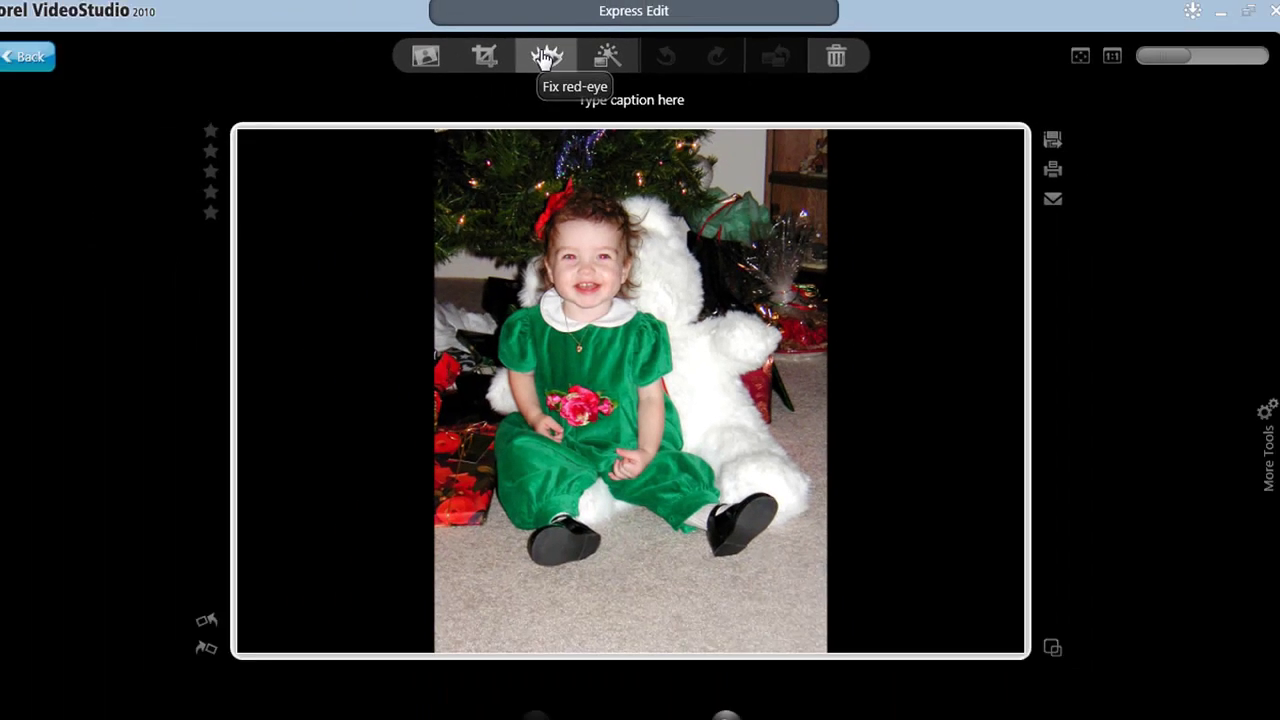
Fix the red-eye in both of the girl's eyes with a resized correction circle, then advance to the next photo
left_click(545, 57)
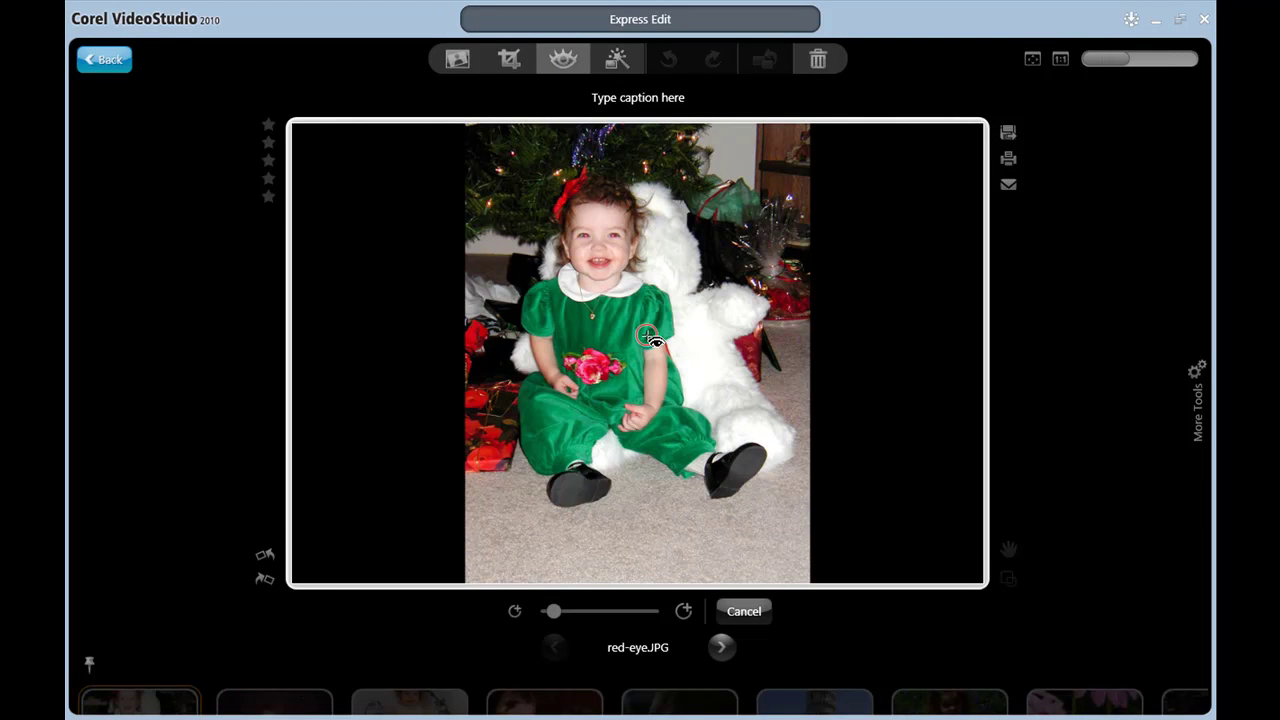
mouse_move(563, 615)
left_mouse_down()
mouse_move(581, 613)
mouse_move(562, 620)
left_mouse_up()
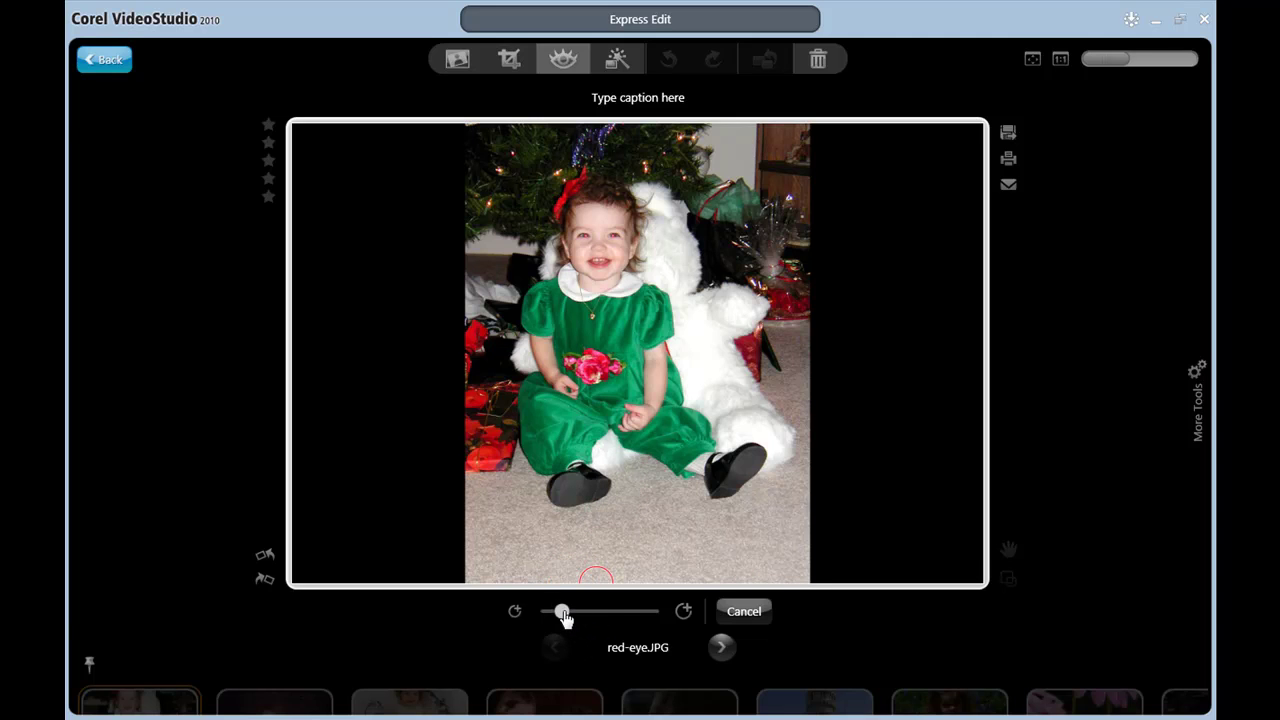
left_click_drag(564, 618, 561, 619)
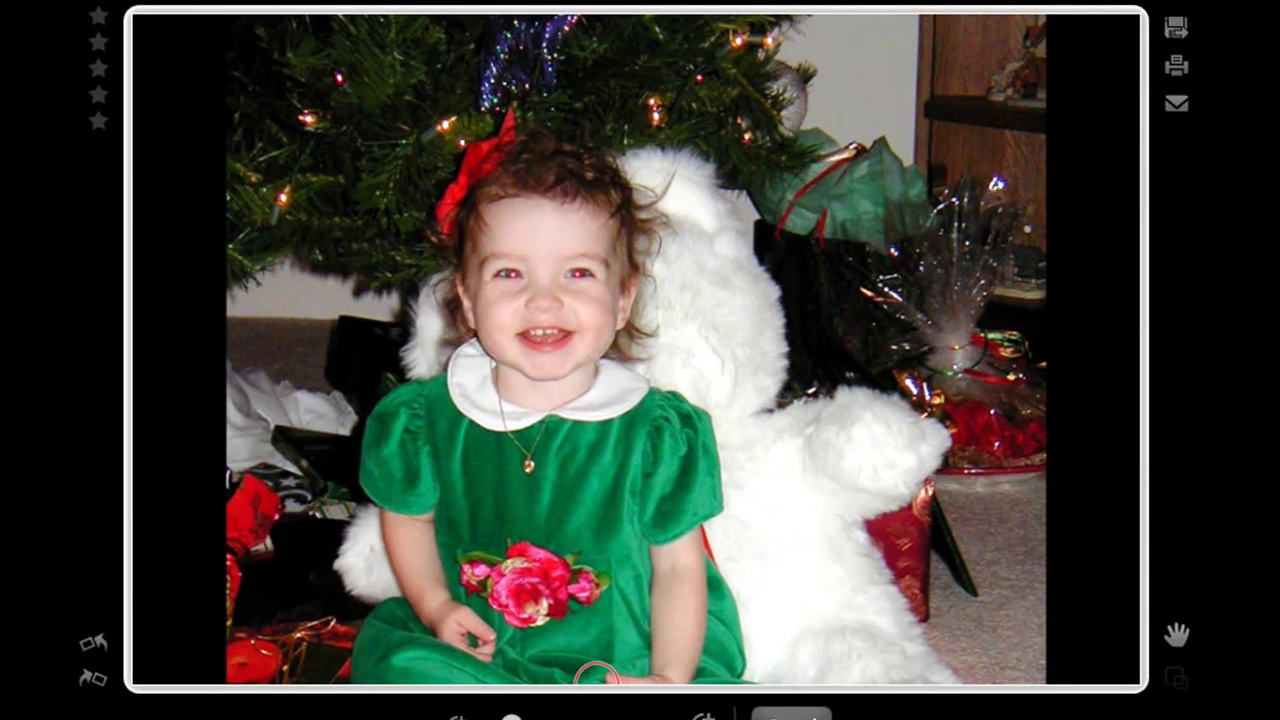
left_click(512, 275)
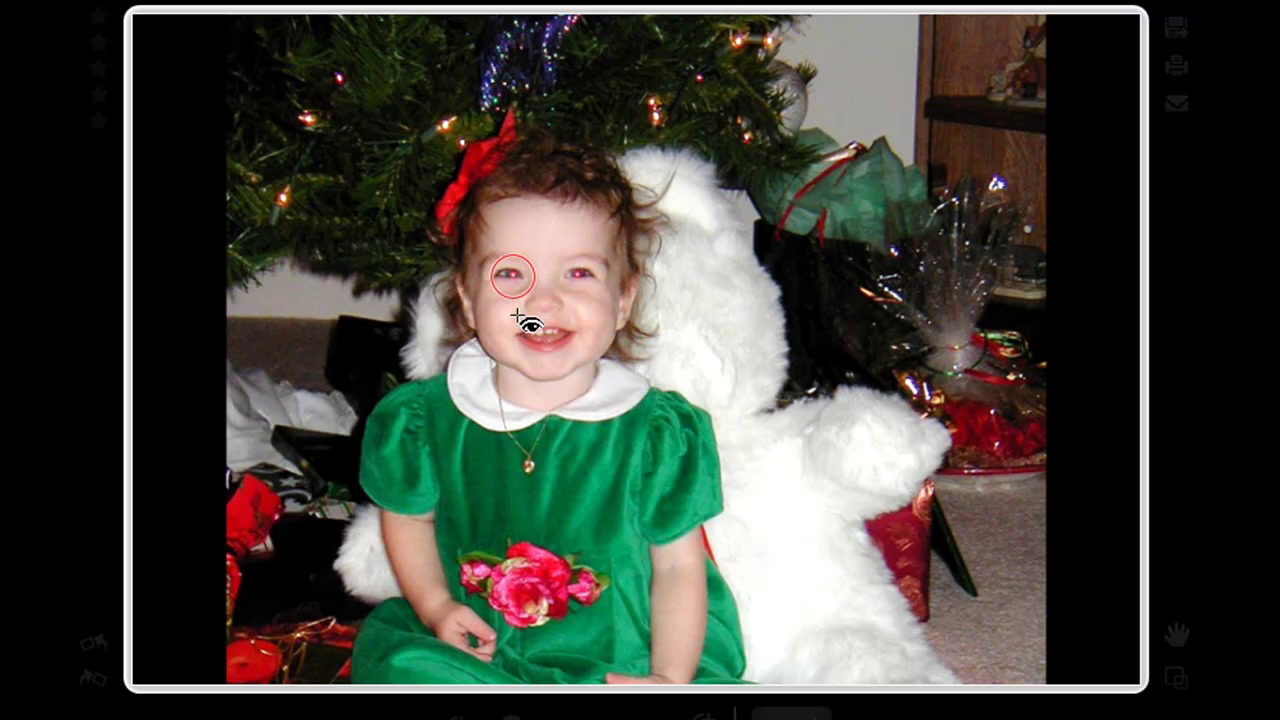
left_click(578, 264)
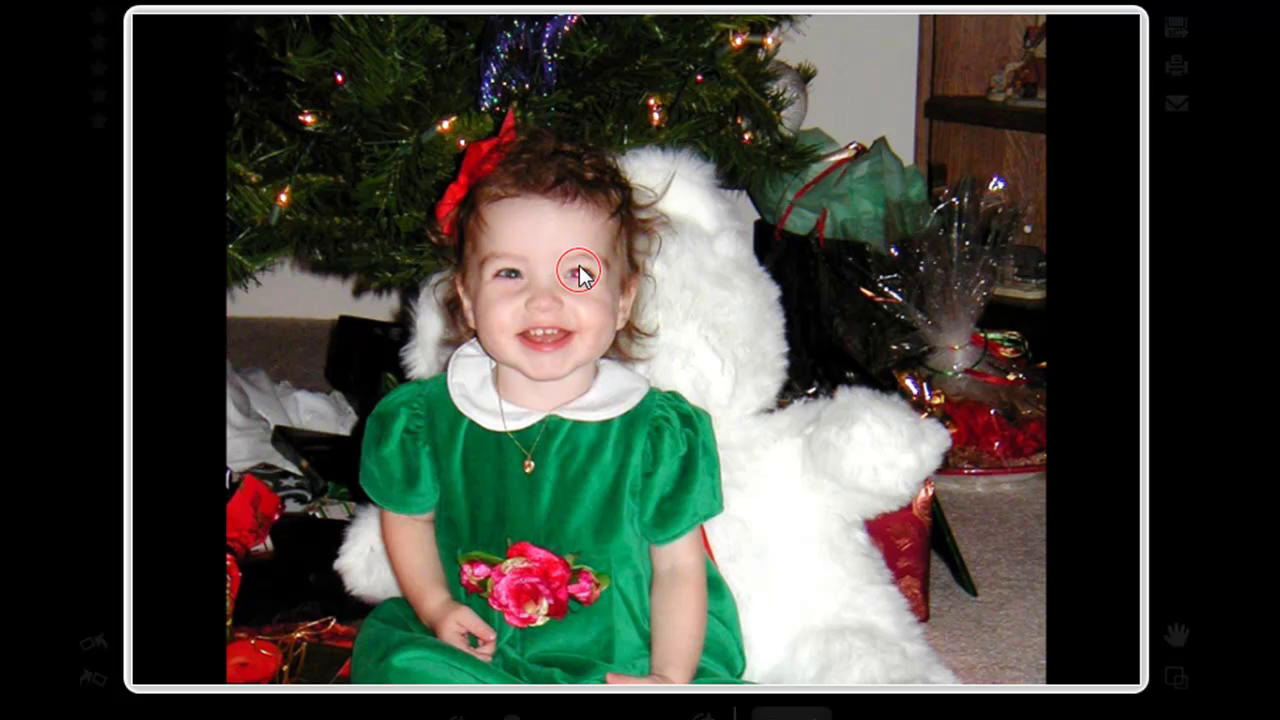
key("Right")
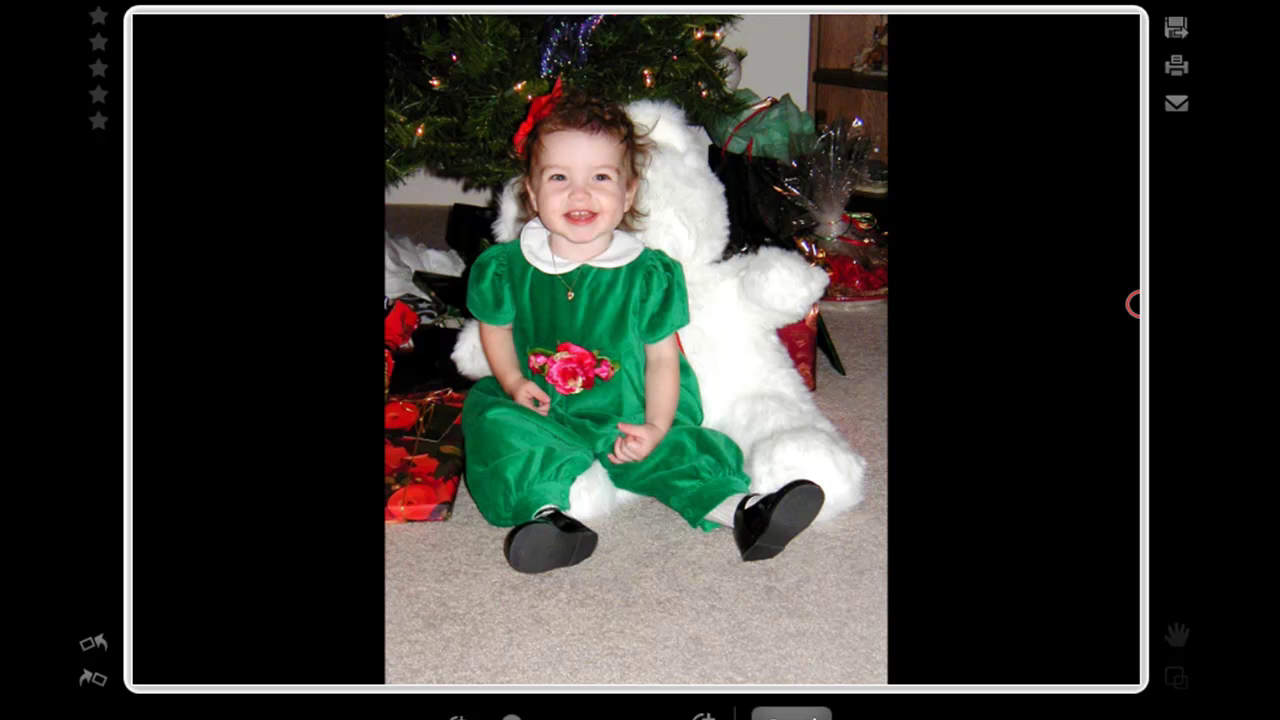
Crop red-eye.JPG free-form in portrait orientation, framing the girl from hair bow to shoes
key("c")
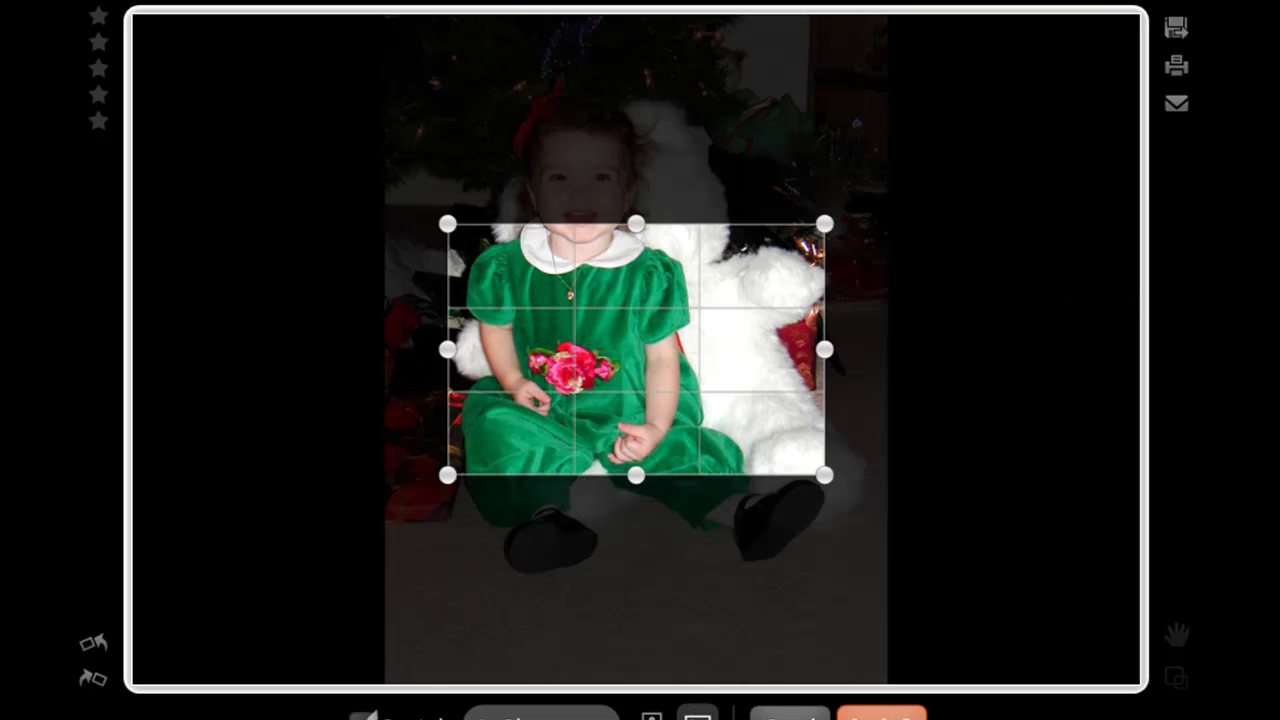
left_click_drag(671, 251, 610, 191)
left_click_drag(763, 415, 853, 472)
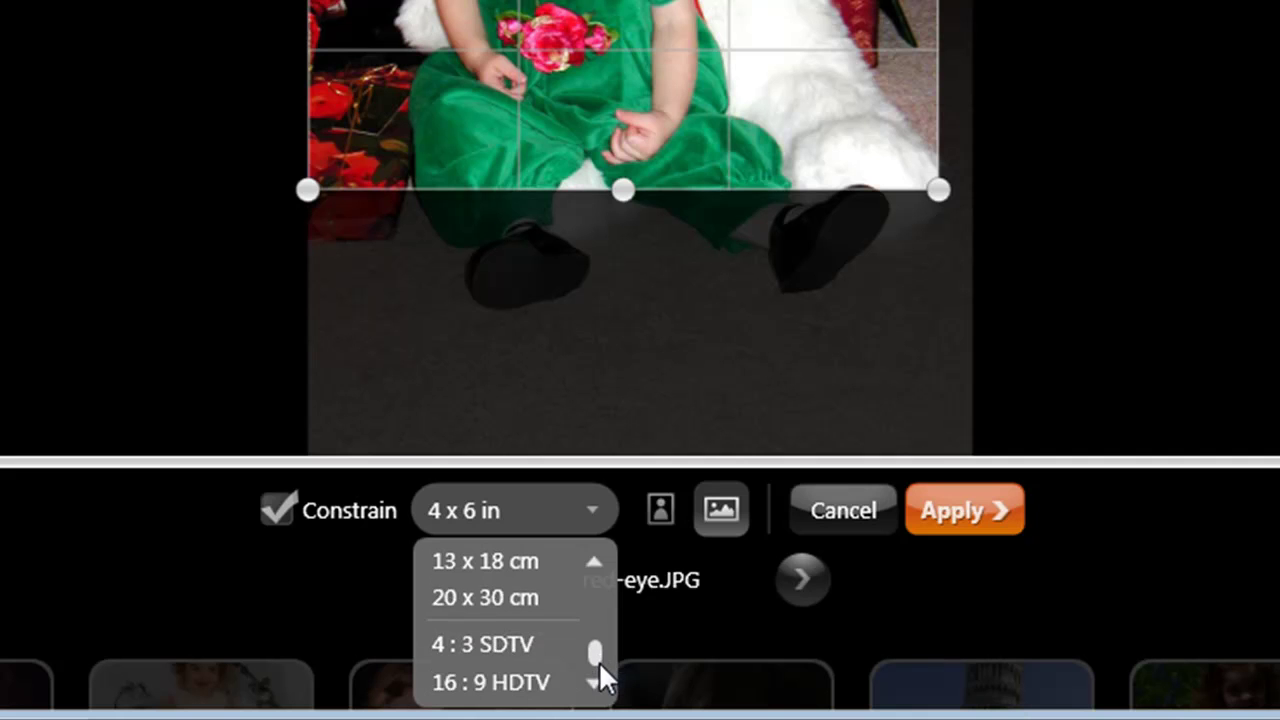
left_click(278, 510)
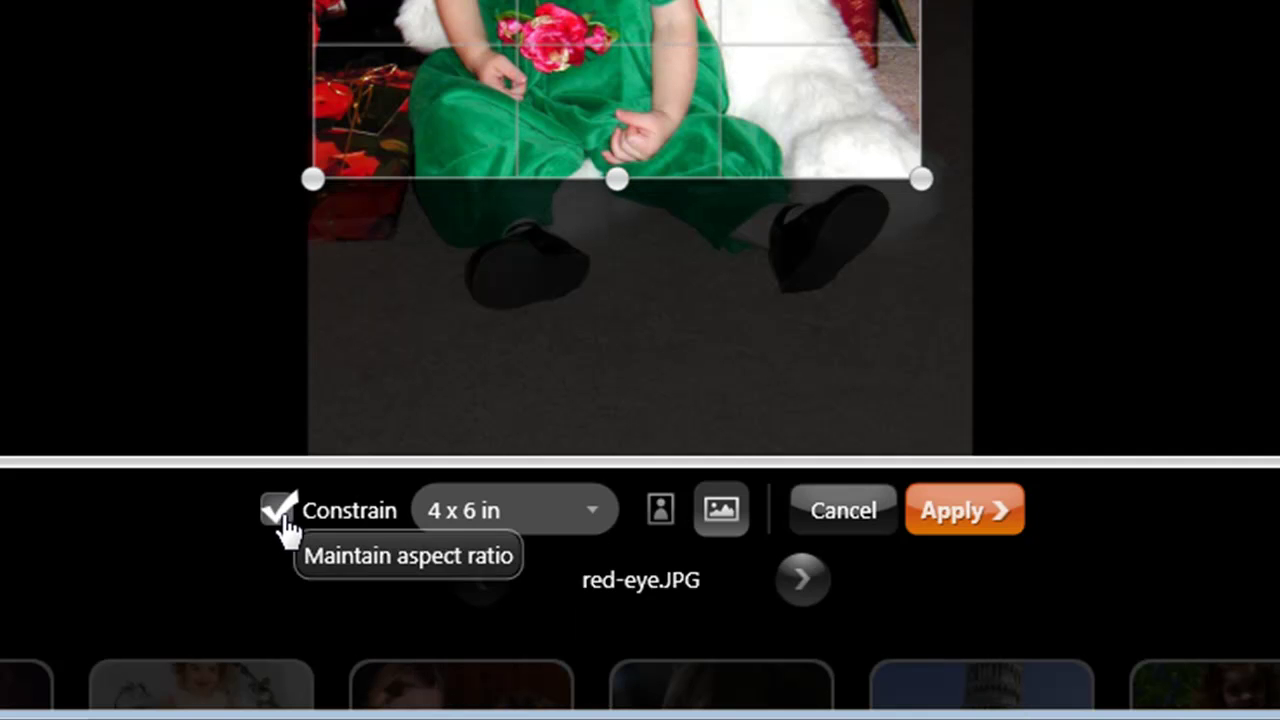
left_click(279, 510)
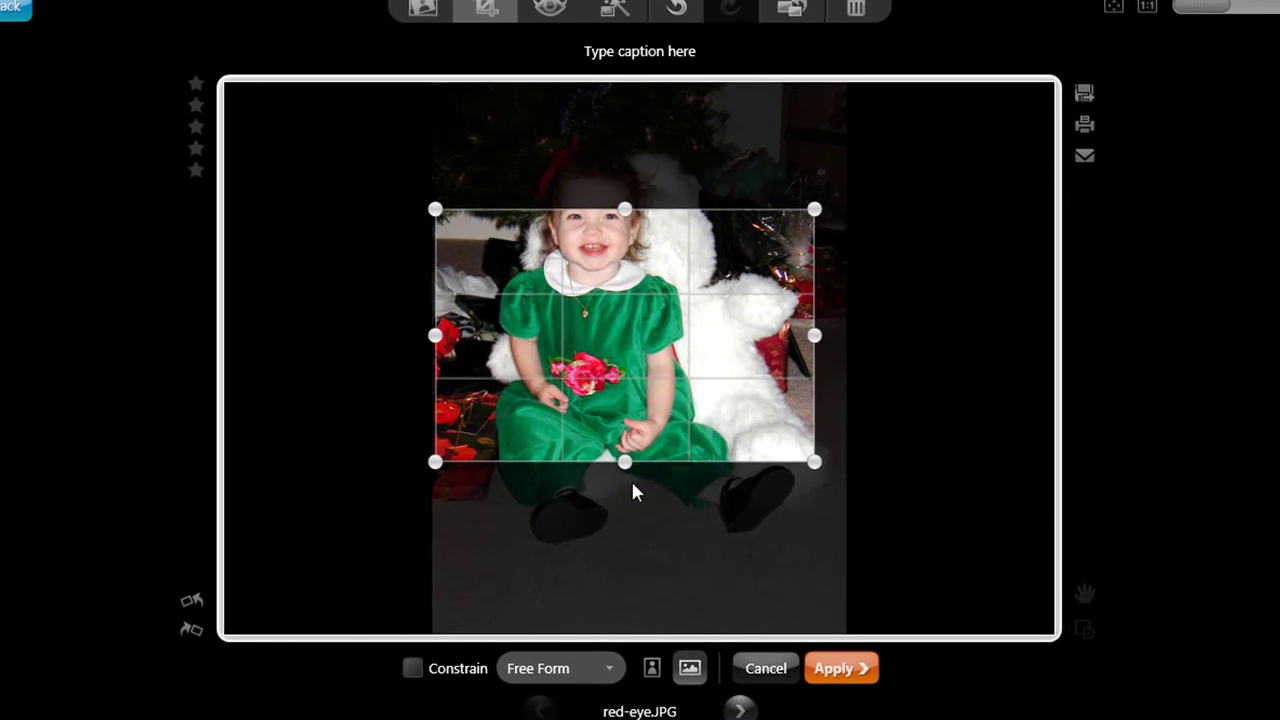
left_click_drag(622, 447, 621, 561)
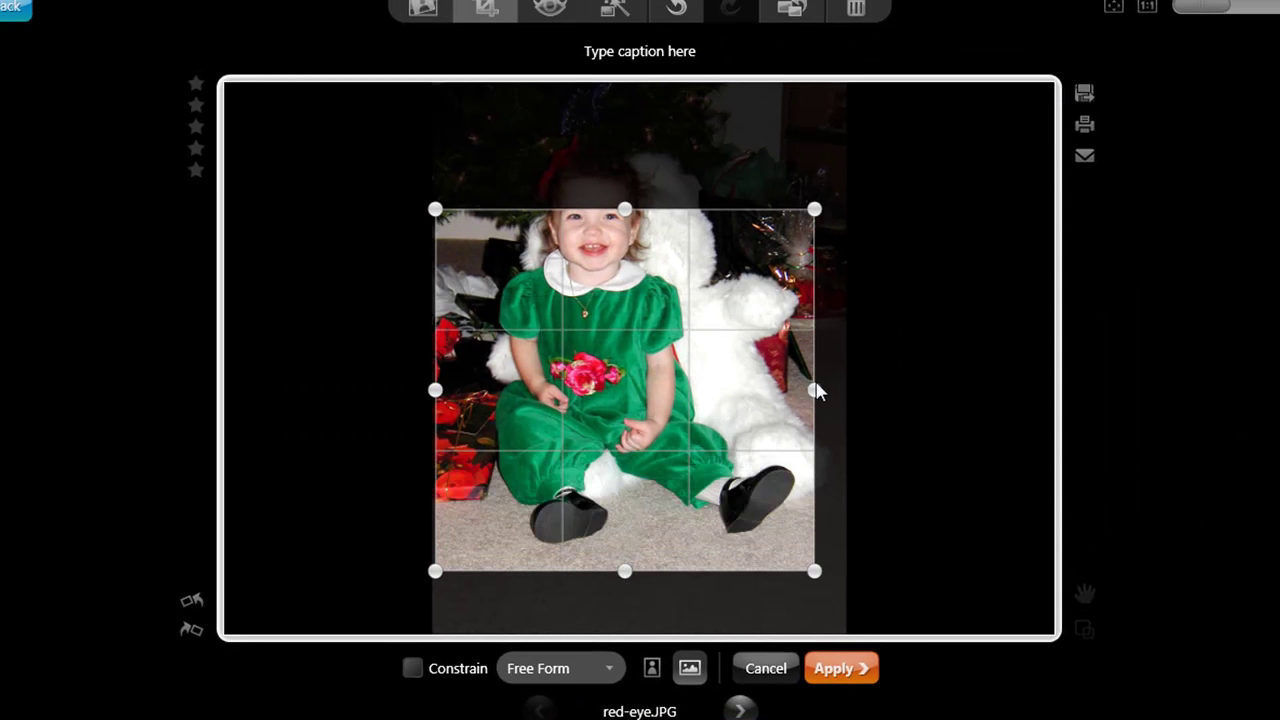
left_click_drag(814, 390, 846, 390)
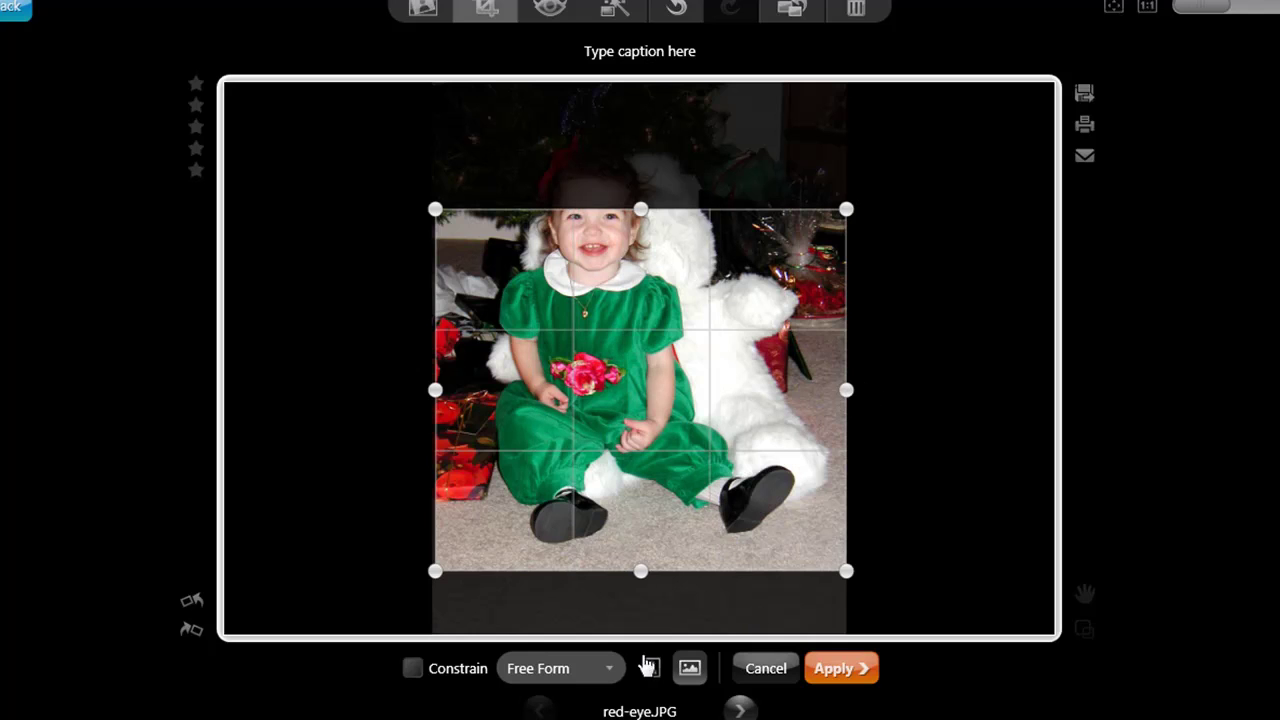
left_click(655, 670)
left_click_drag(636, 373, 623, 327)
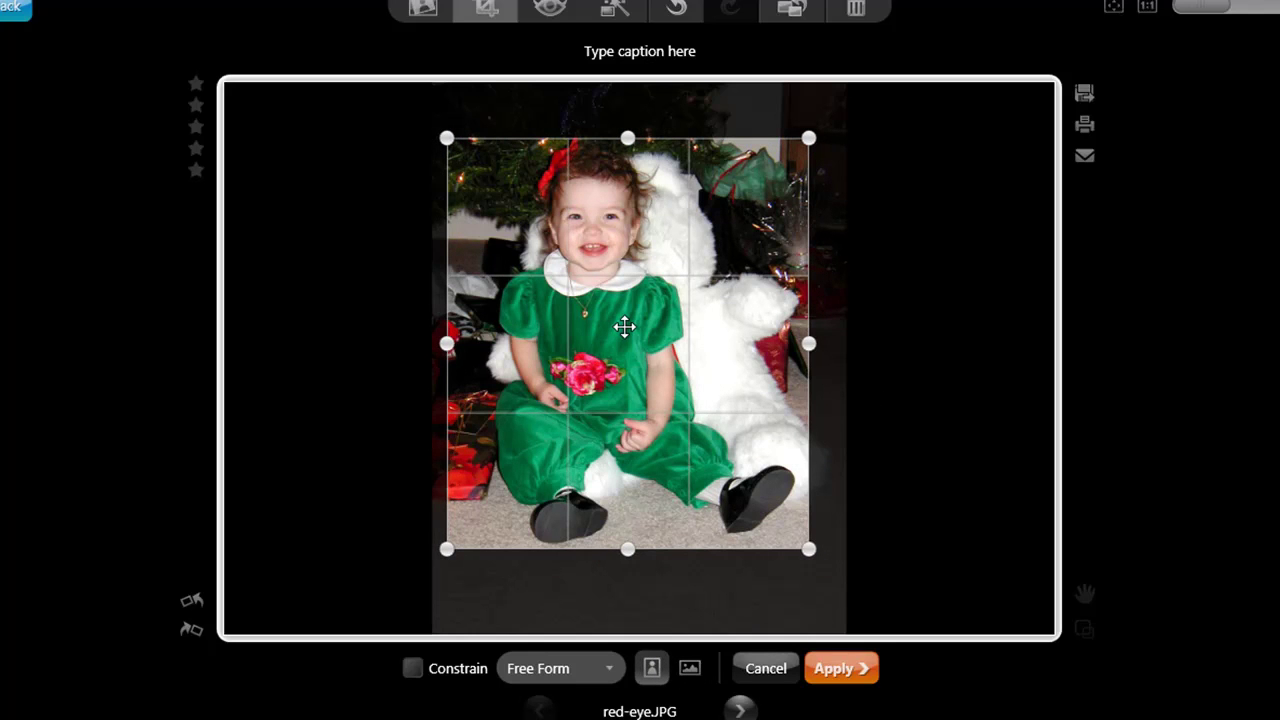
left_click(853, 667)
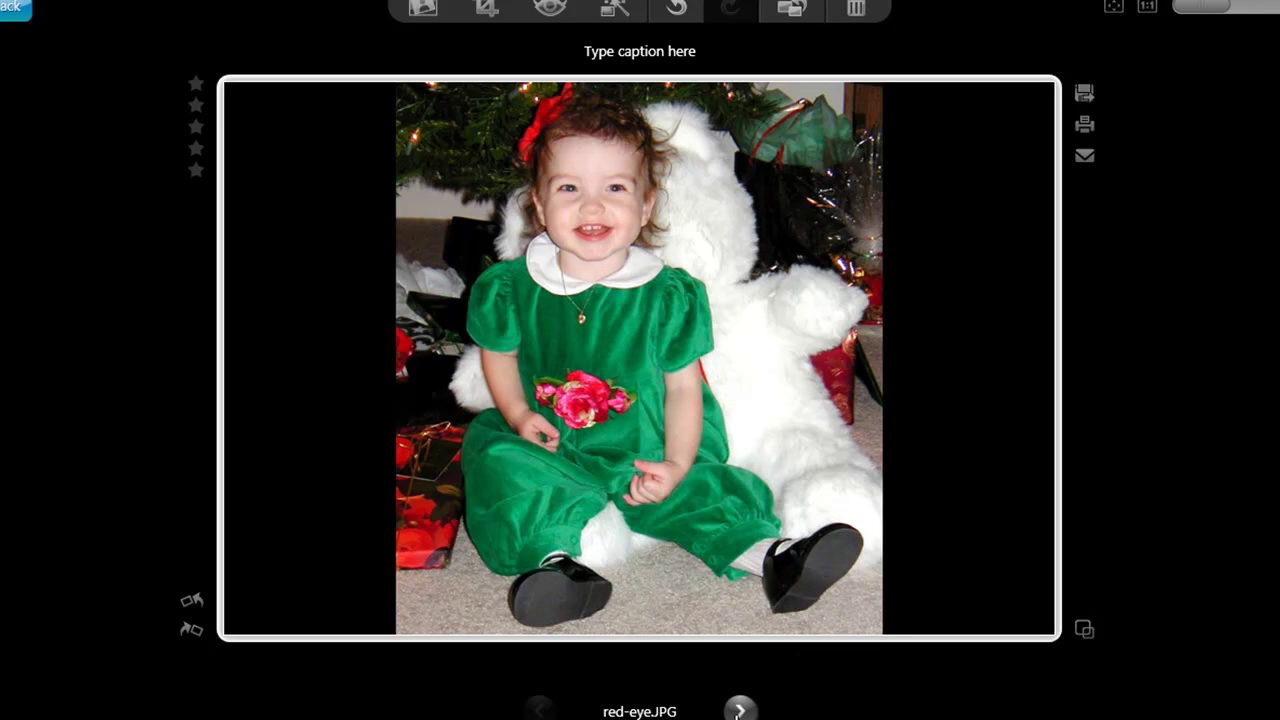
Return to red-eye.JPG and revert it to the original, uncropped version
left_click(738, 711)
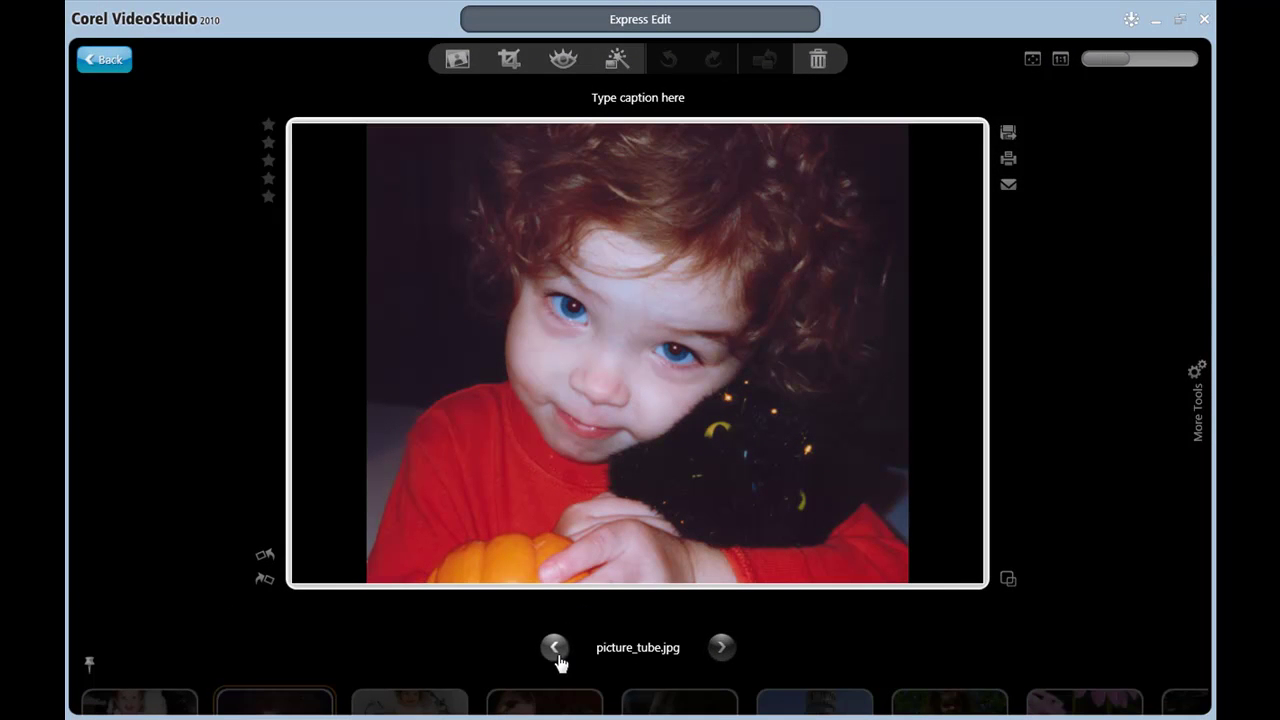
left_click(555, 648)
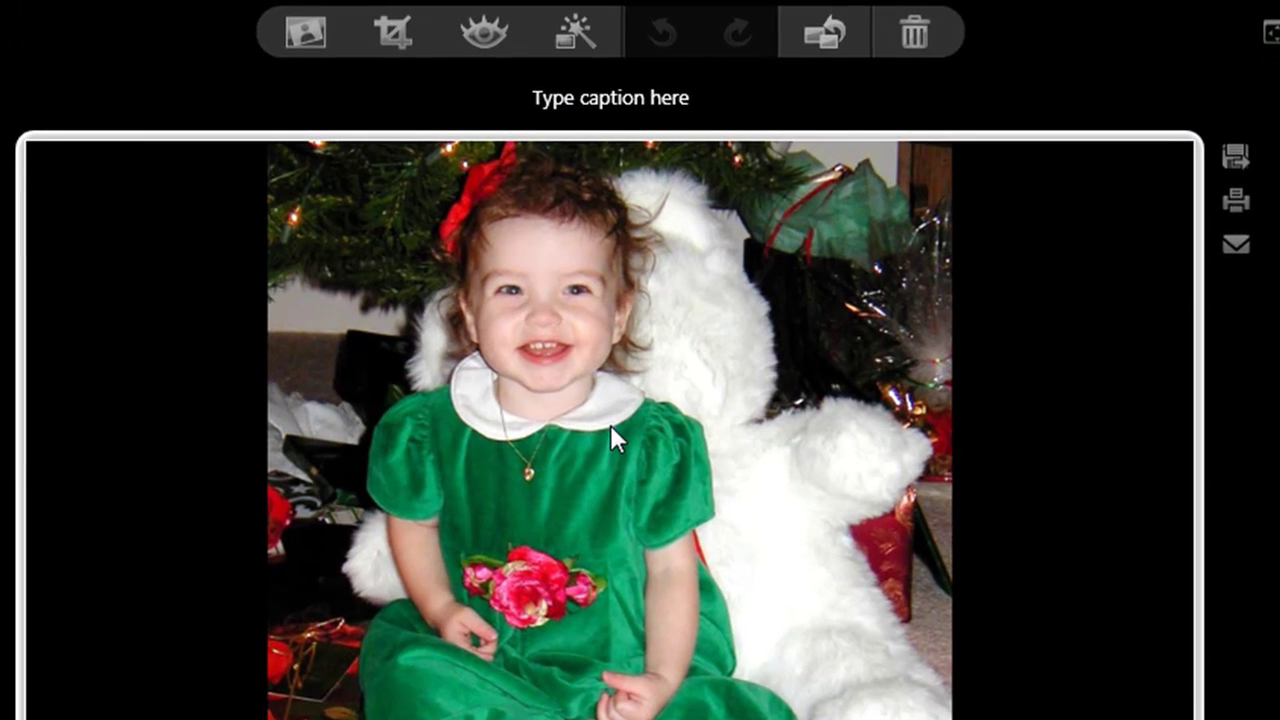
left_click(822, 40)
left_click(500, 633)
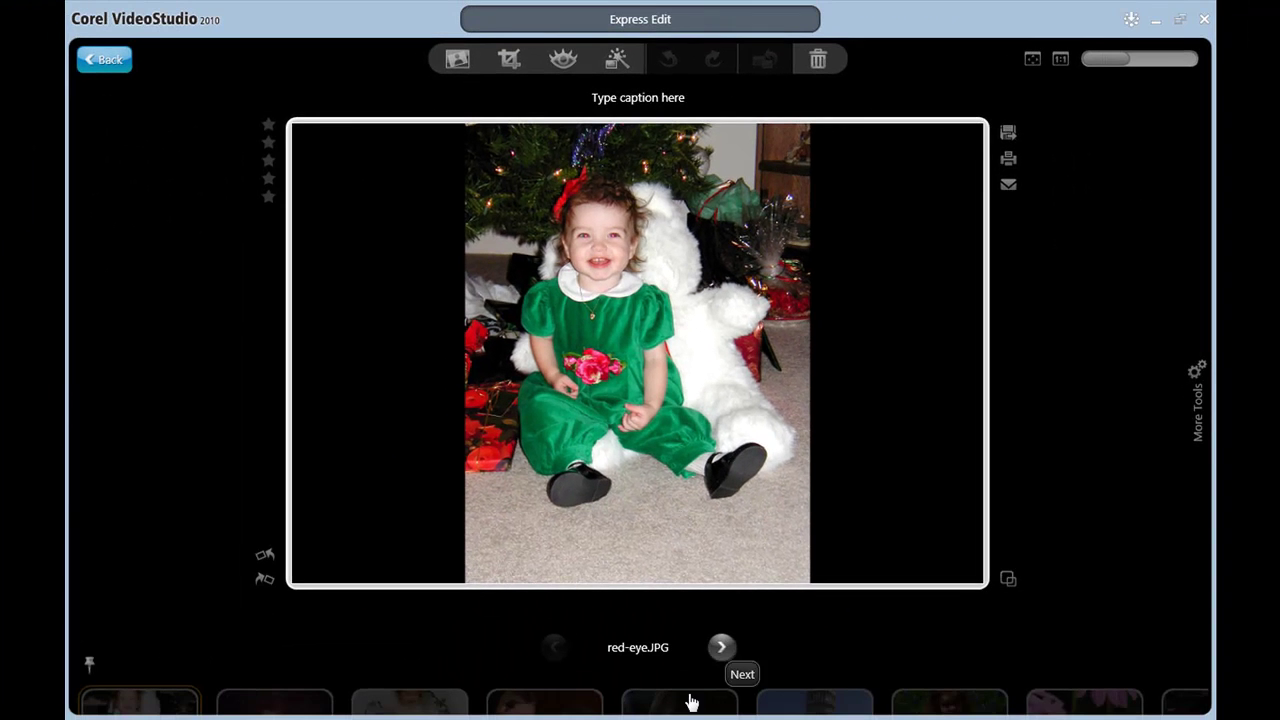
Apply One-Step Photo Fix to the dog photo, then bring up leaning-tower.jpg
left_click(689, 697)
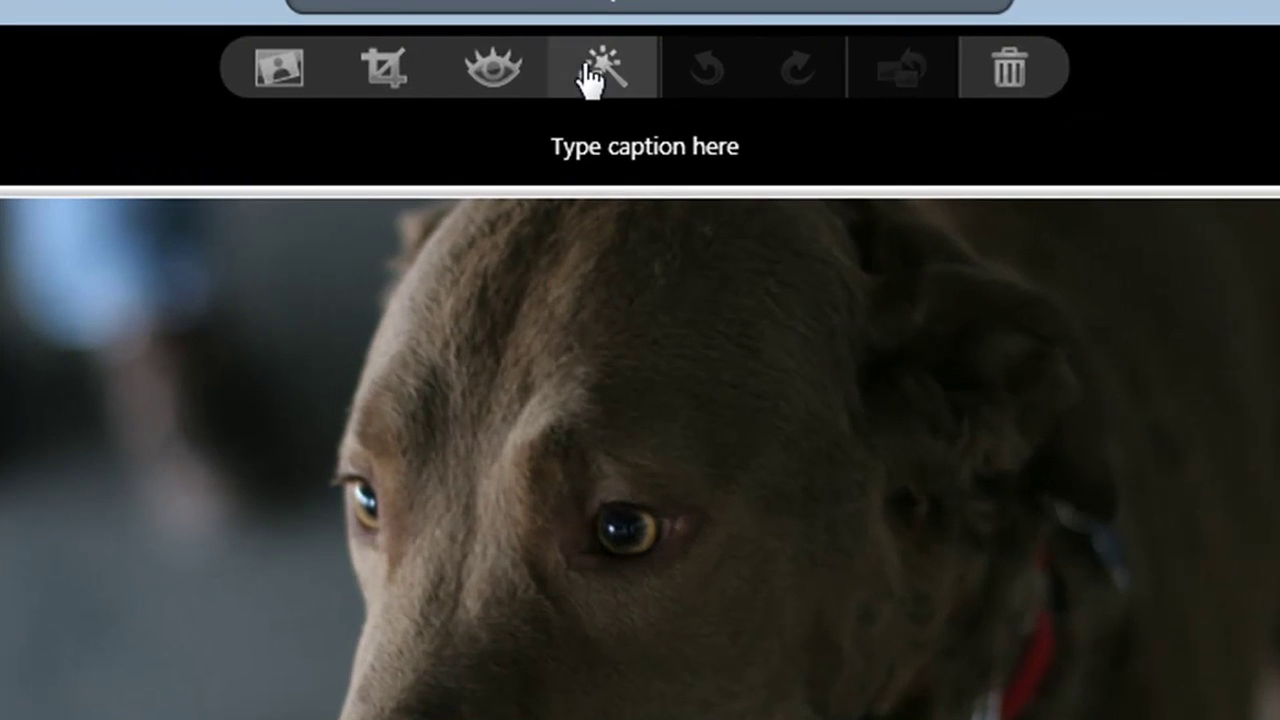
left_click(618, 59)
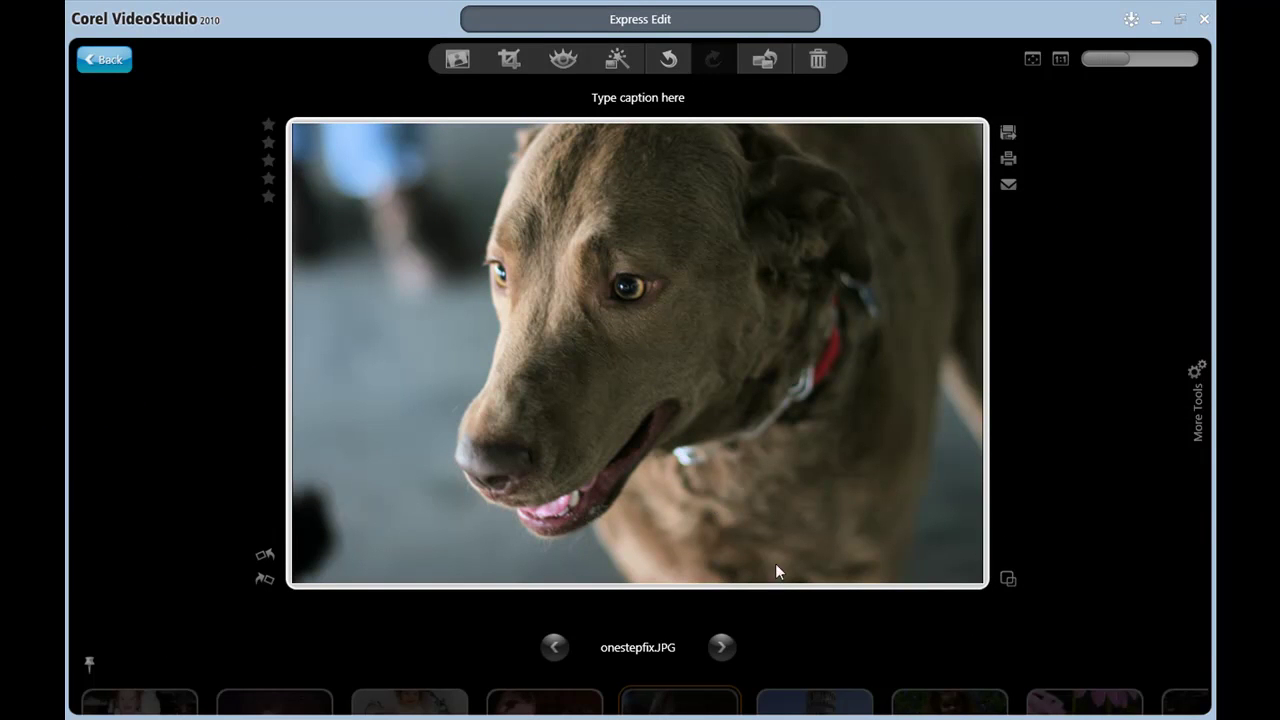
left_click(814, 700)
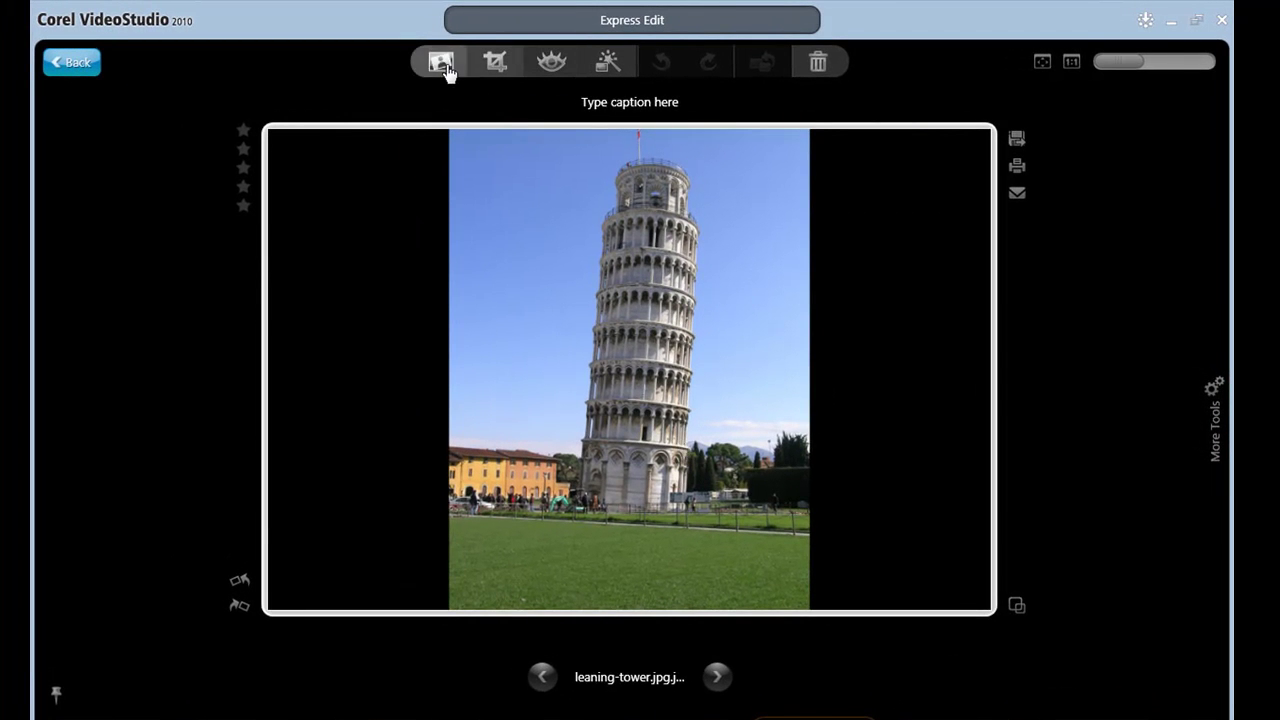
Straighten leaning-tower.jpg by rotating it about 6° and apply the result
left_click(444, 66)
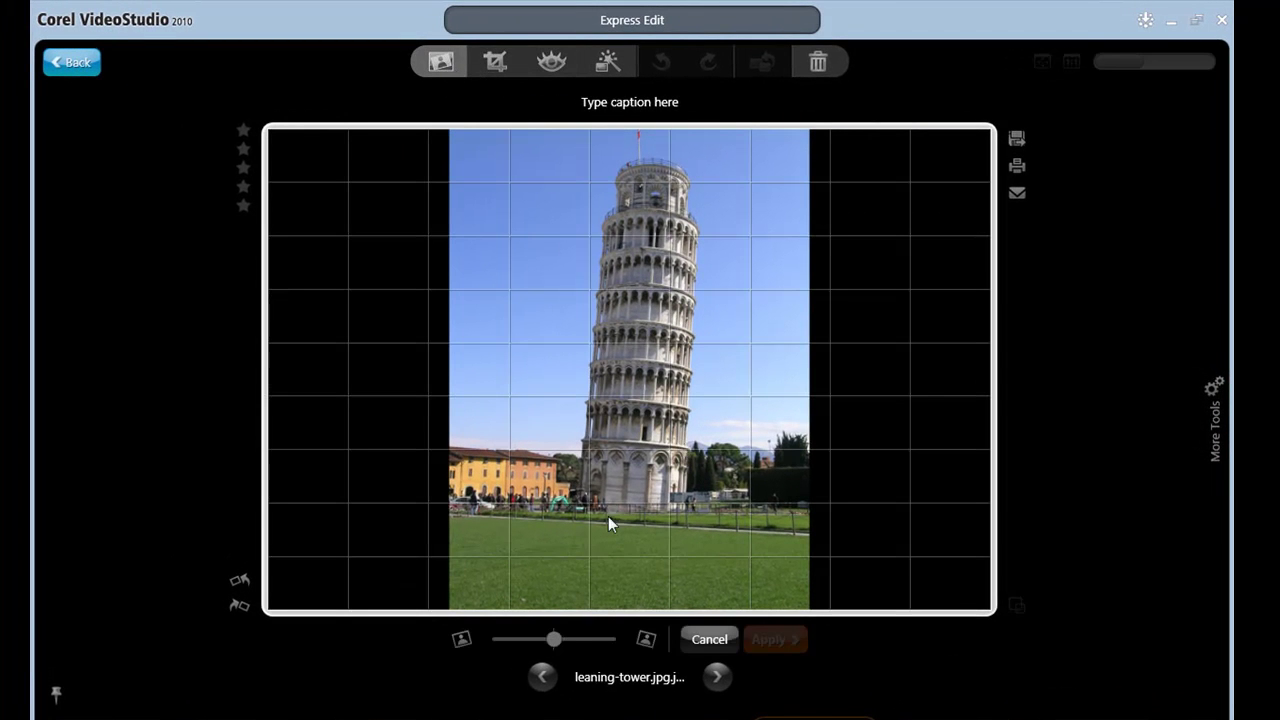
mouse_move(553, 640)
left_mouse_down()
mouse_move(531, 641)
mouse_move(543, 654)
left_mouse_up()
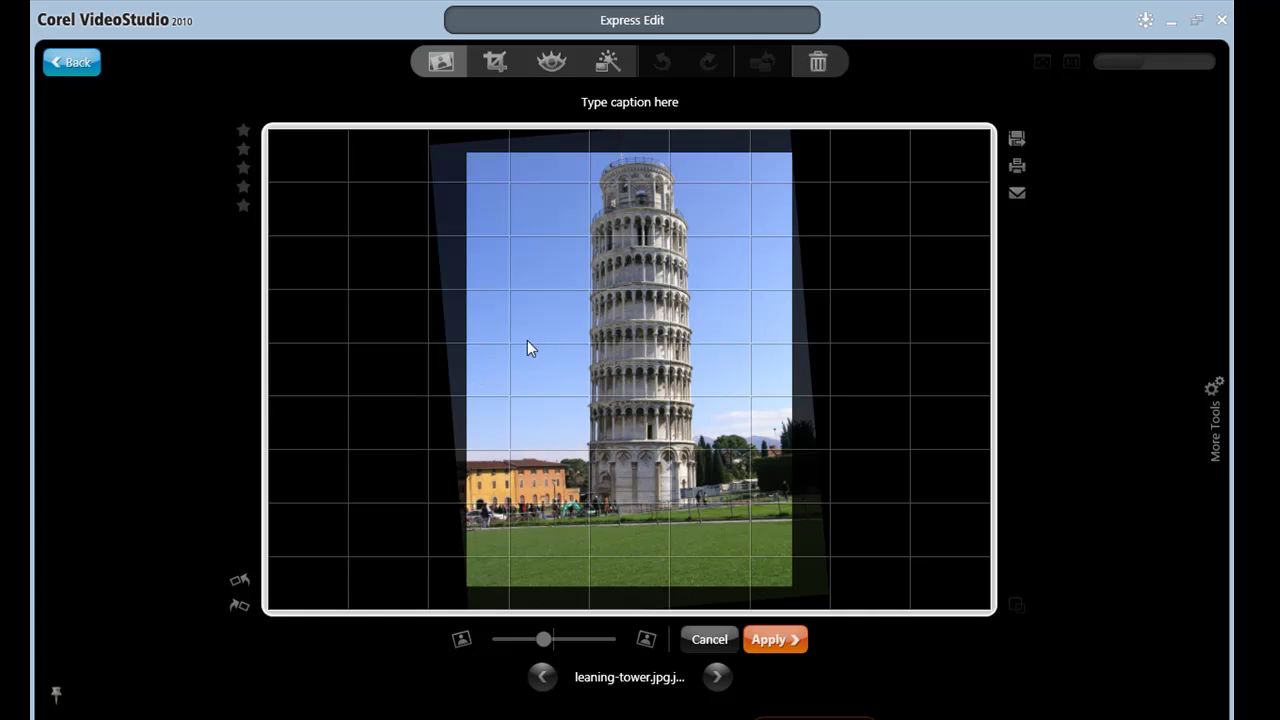
left_click(766, 640)
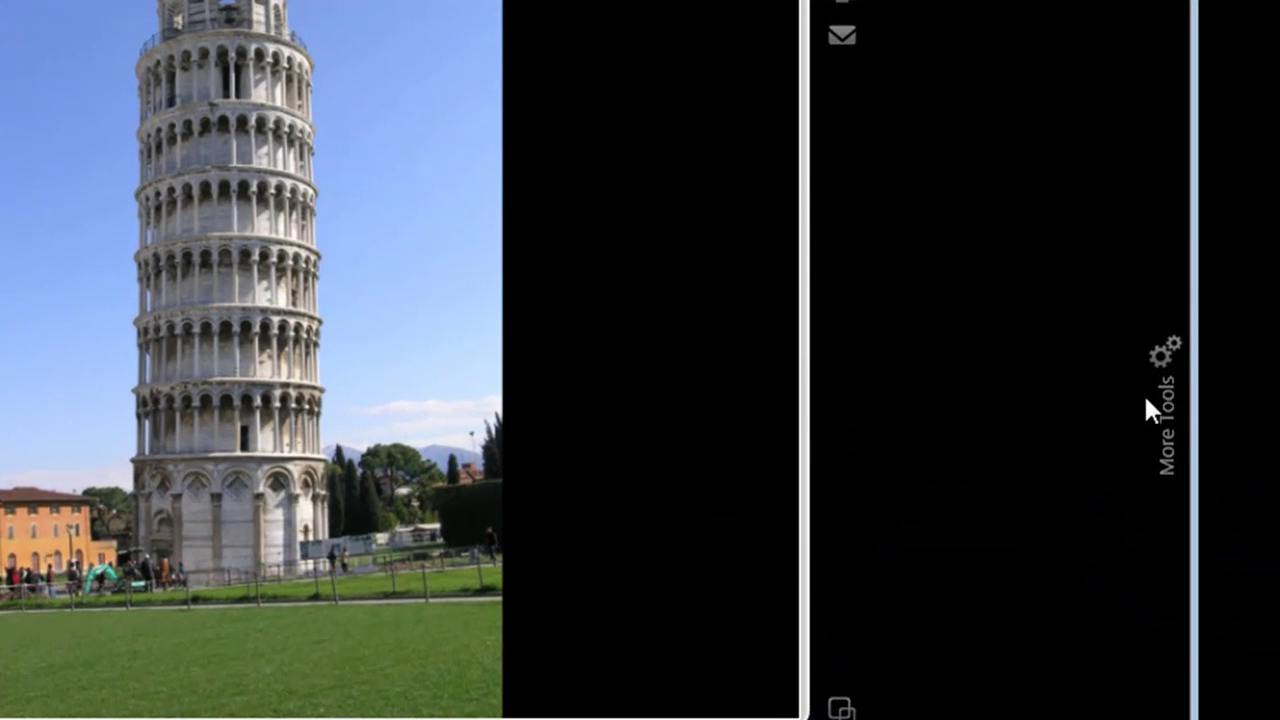
left_click(1146, 400)
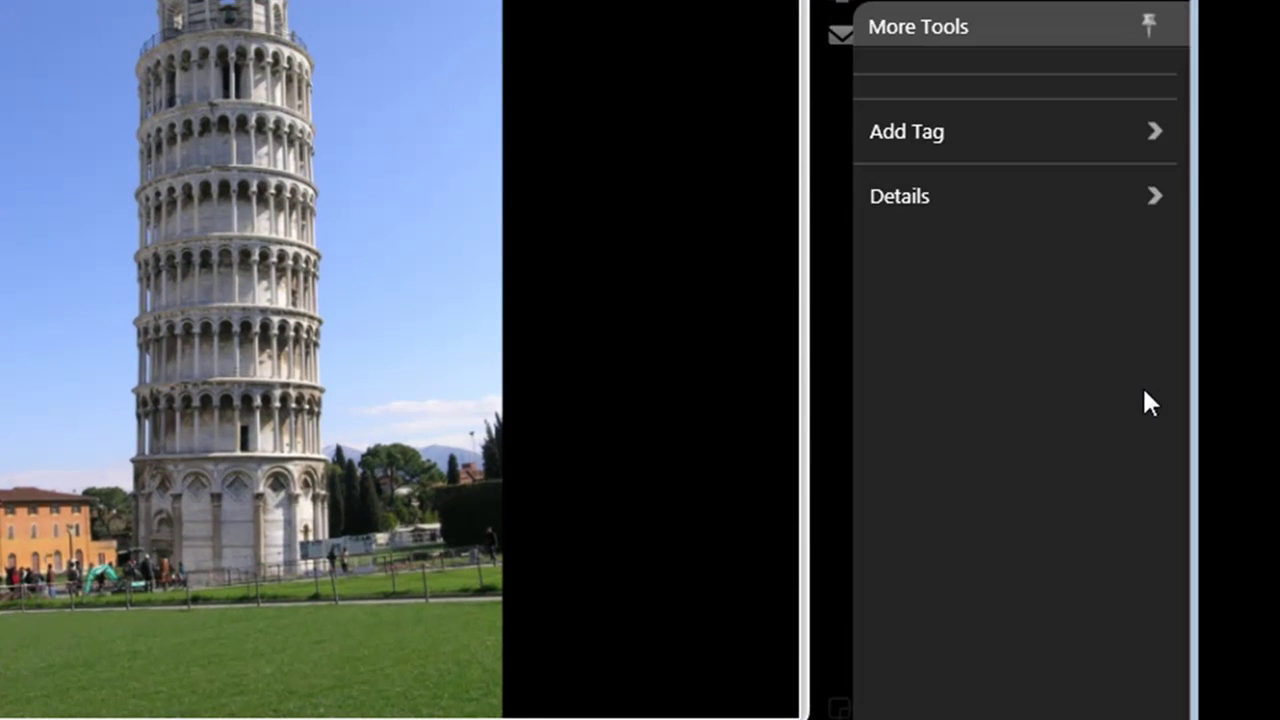
left_click(1170, 139)
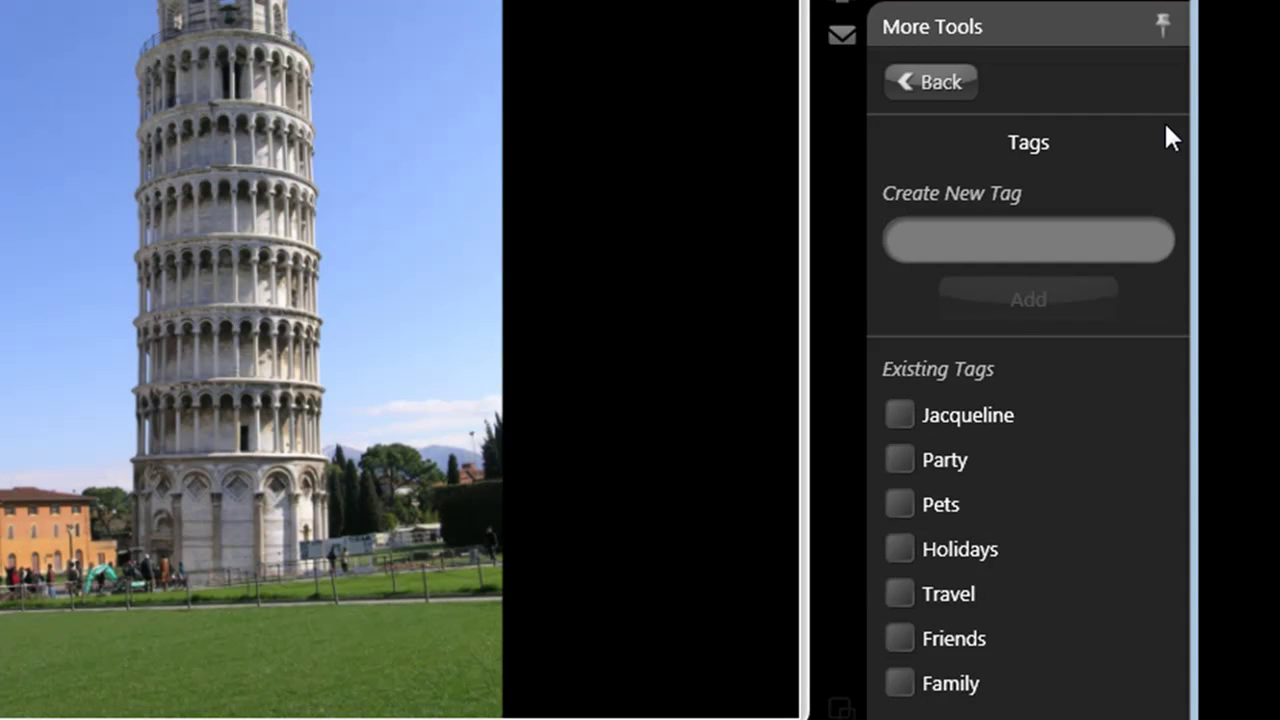
left_click(940, 92)
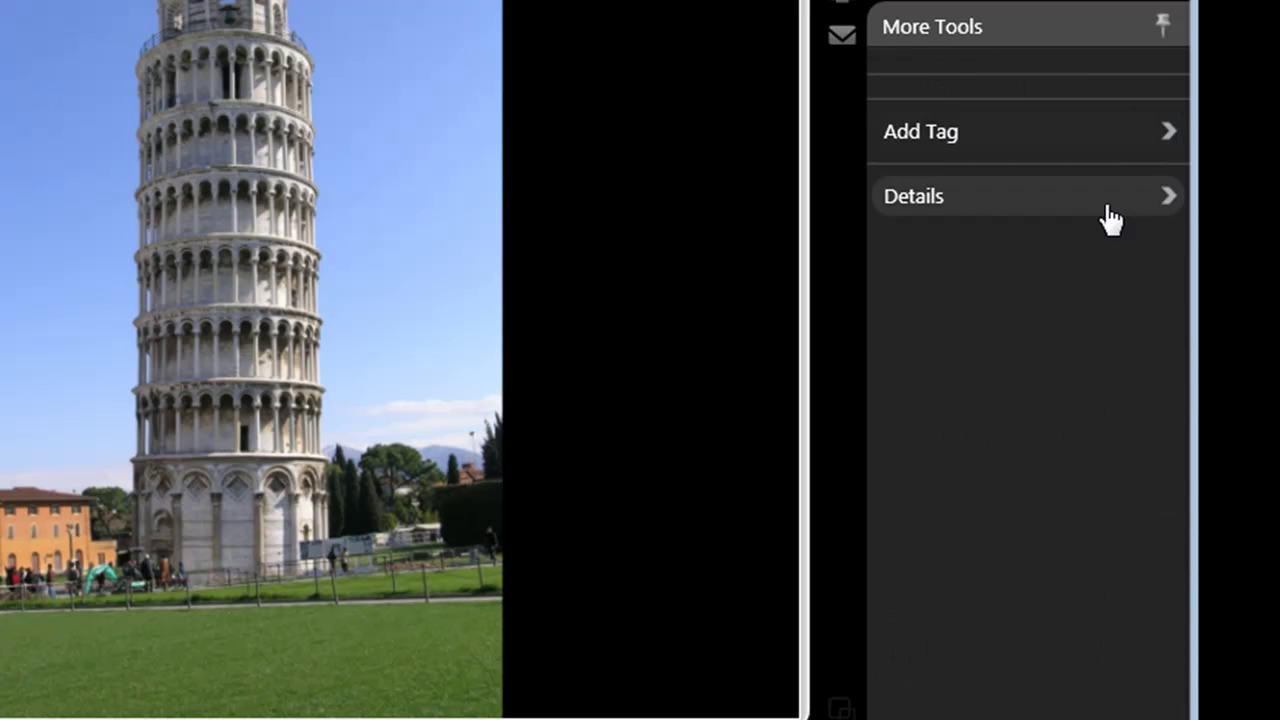
left_click(1147, 202)
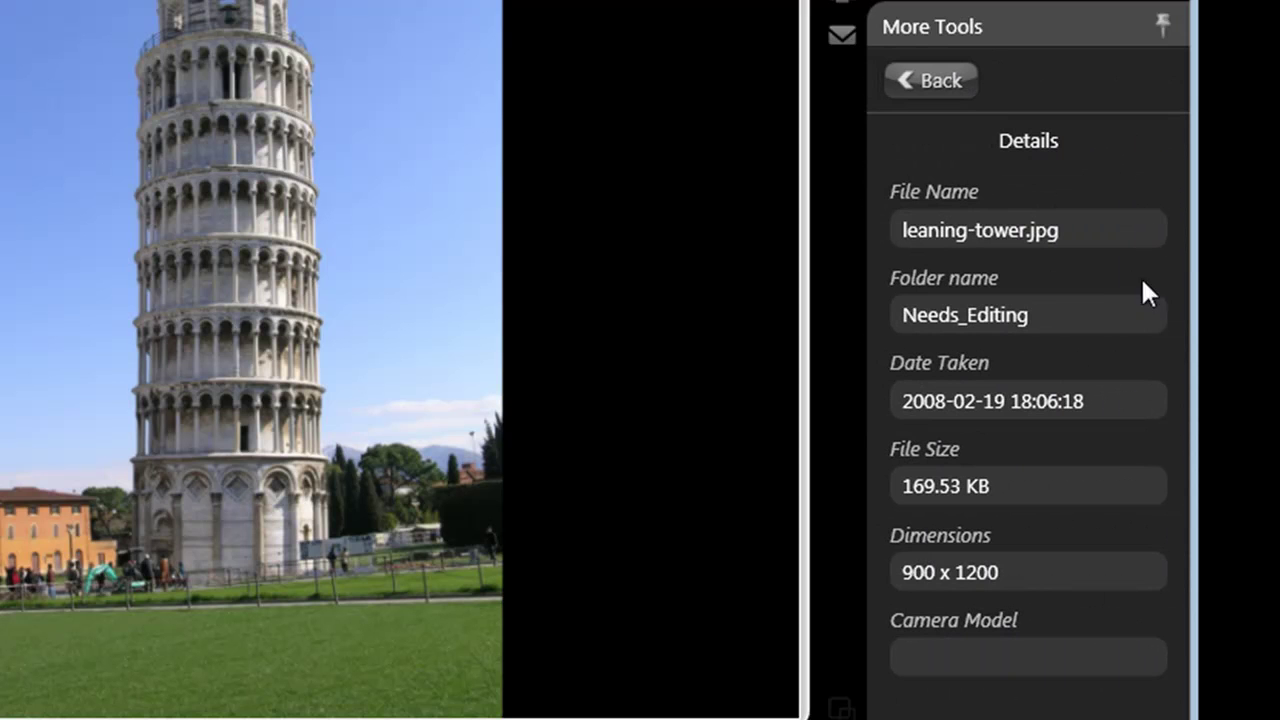